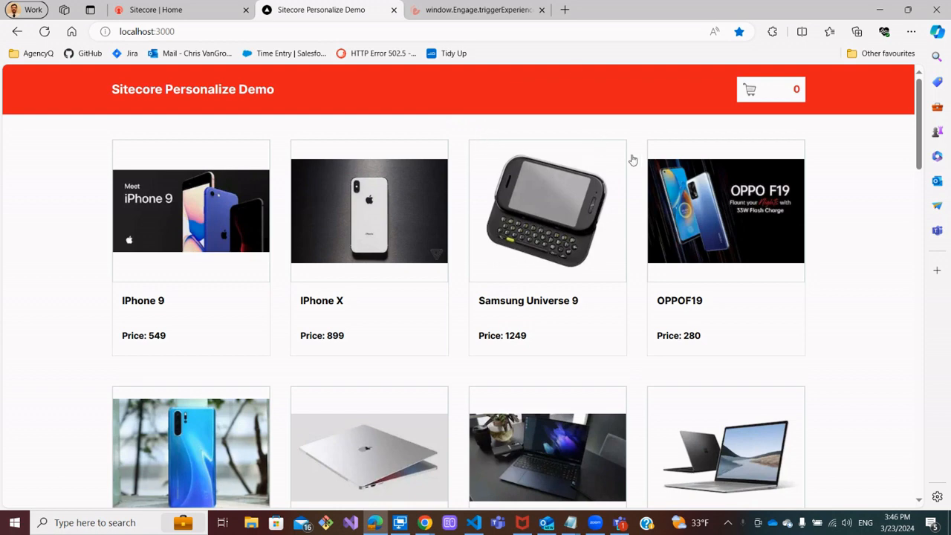
# Open the Samsung Universe 9 product page in the demo store and return to the product catalogue
pyautogui.click(526, 248)
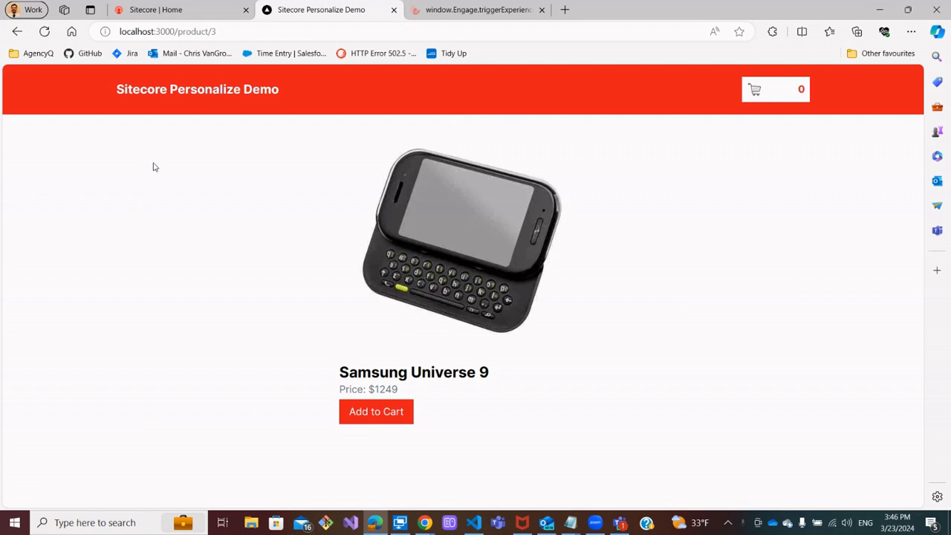
pyautogui.click(158, 90)
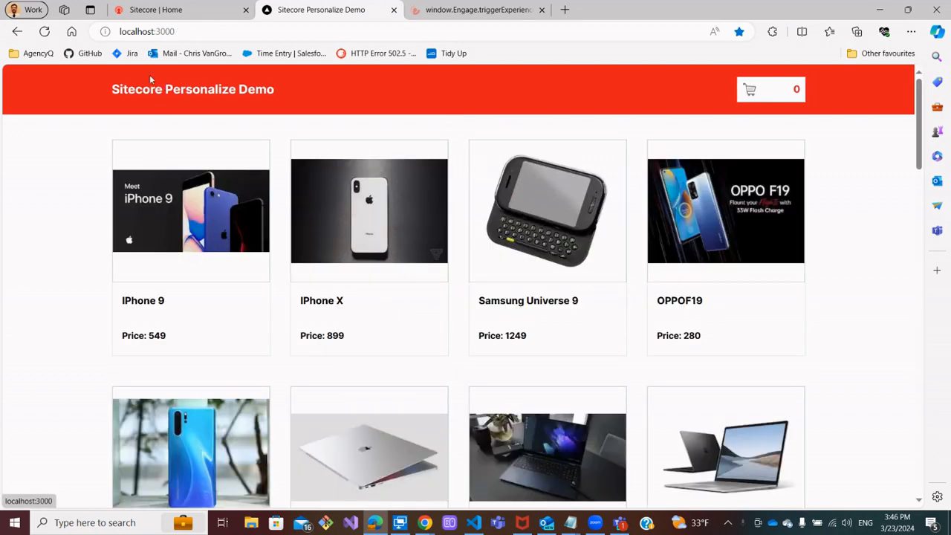
# Open the Related Product Suggestion web experience and show its Build settings
pyautogui.click(158, 9)
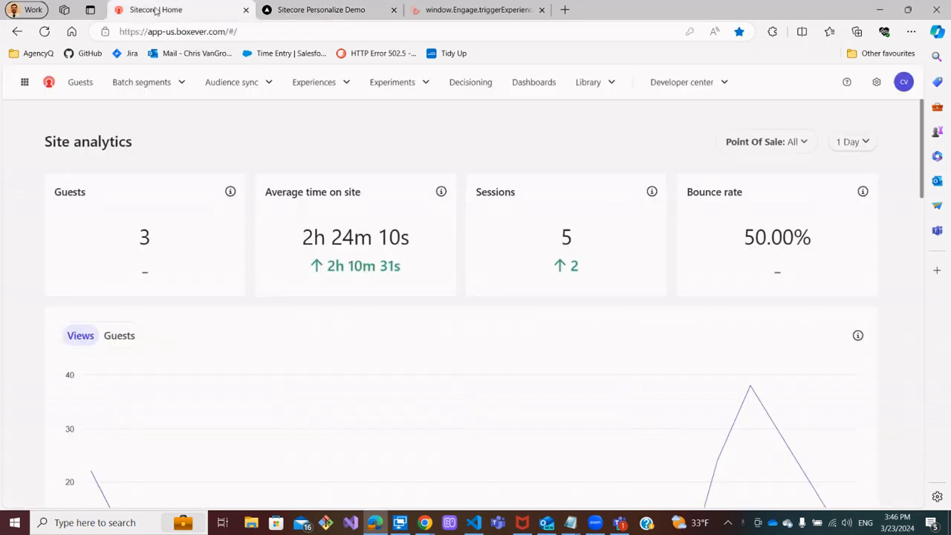
pyautogui.click(346, 82)
pyautogui.click(330, 117)
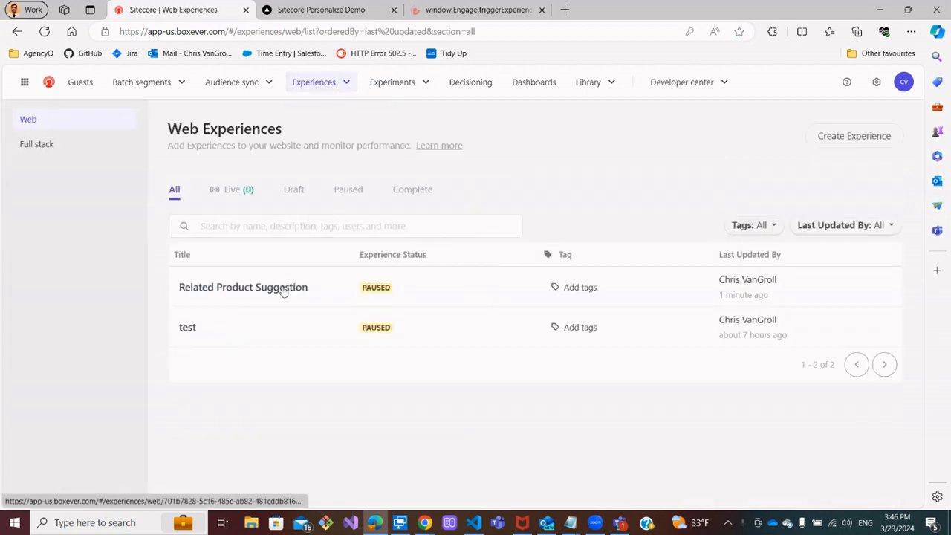
pyautogui.click(283, 290)
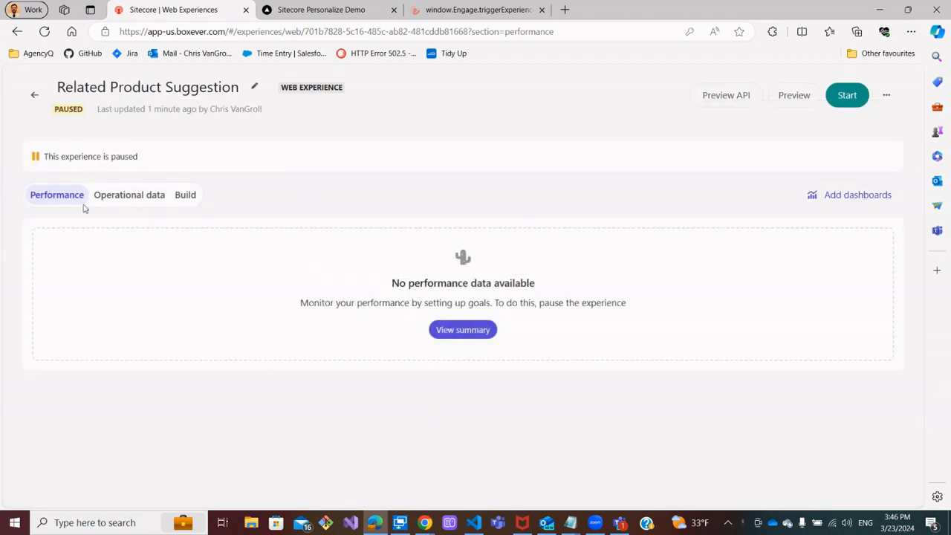
pyautogui.click(185, 196)
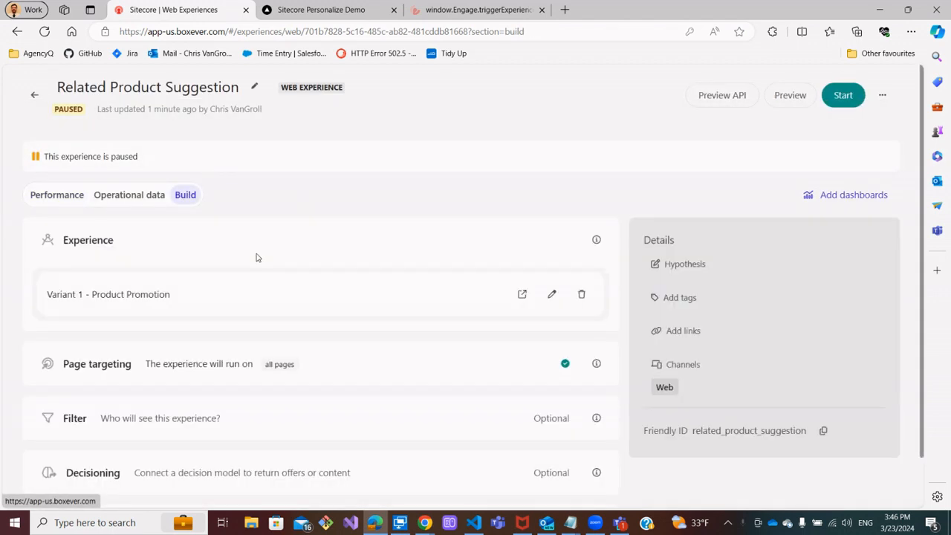
# Switch the experience's page targeting to specific pages and start adding page conditions
pyautogui.scroll(-1, 408, 208)
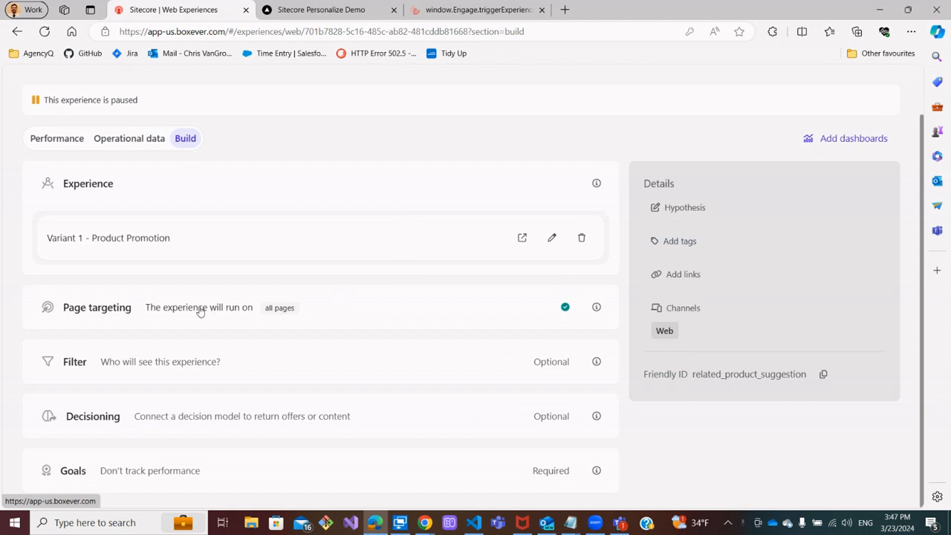
pyautogui.click(238, 311)
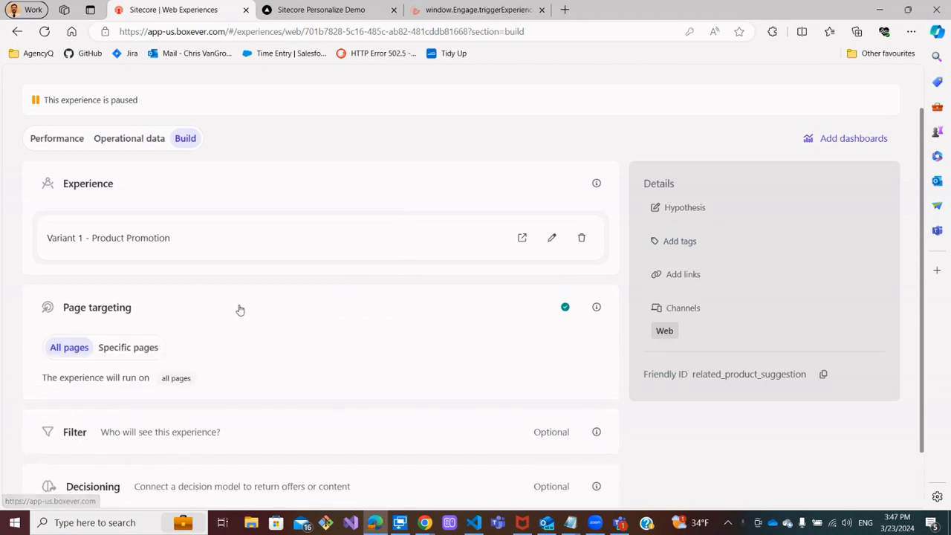
pyautogui.click(149, 349)
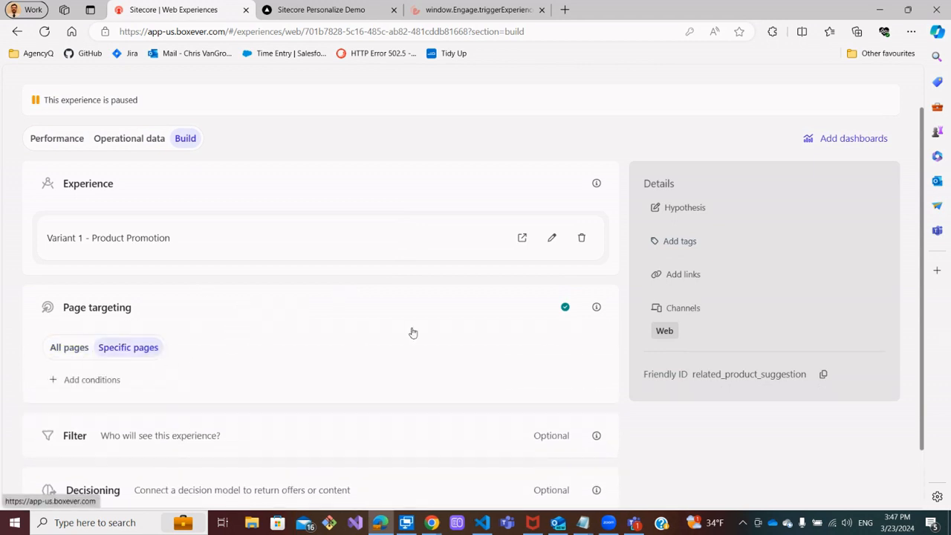
pyautogui.click(118, 380)
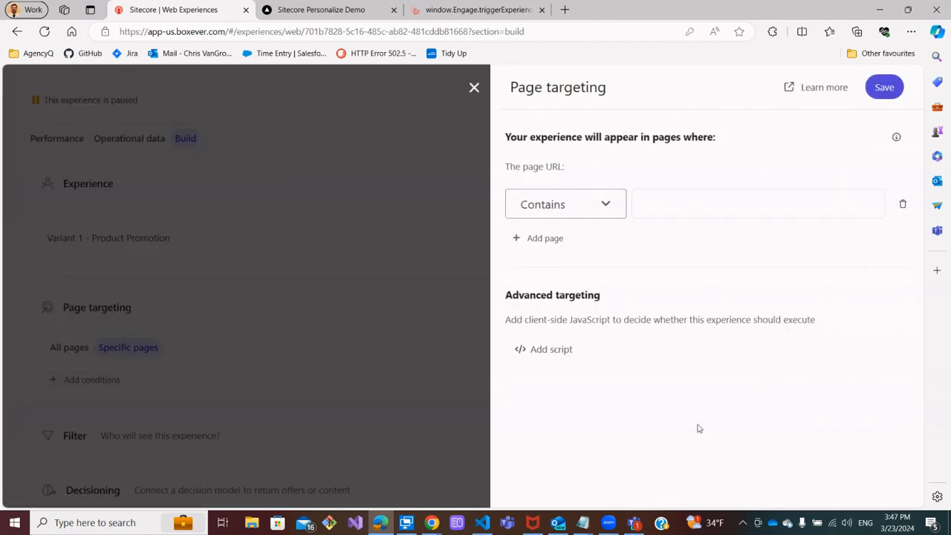
# Examine the page URL operator options and the Advanced targeting script editor before returning to page conditions
pyautogui.click(607, 211)
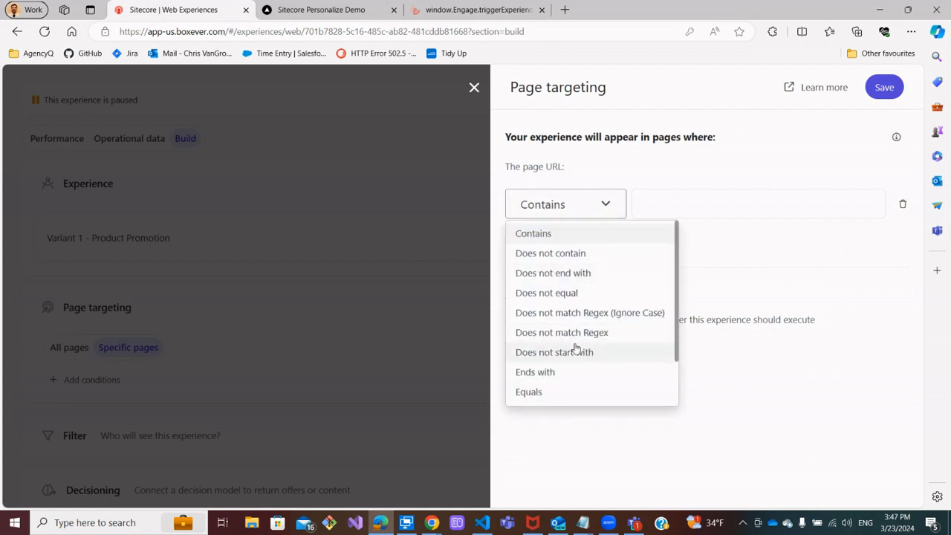
pyautogui.click(636, 155)
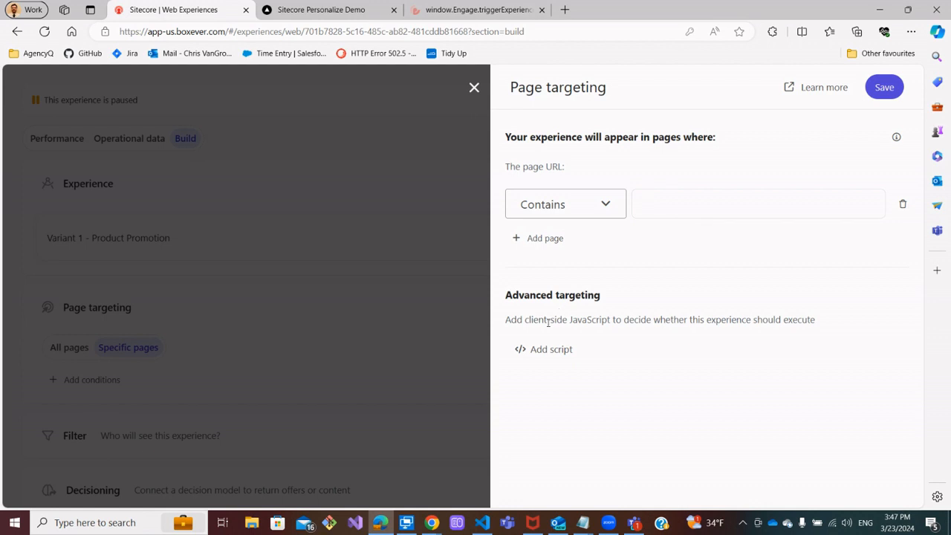
pyautogui.click(532, 354)
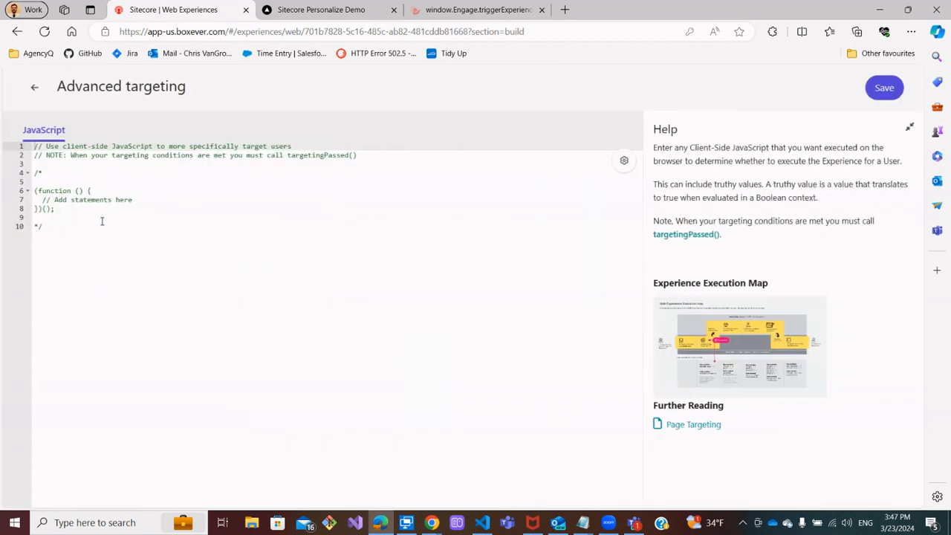
pyautogui.click(37, 87)
pyautogui.click(433, 303)
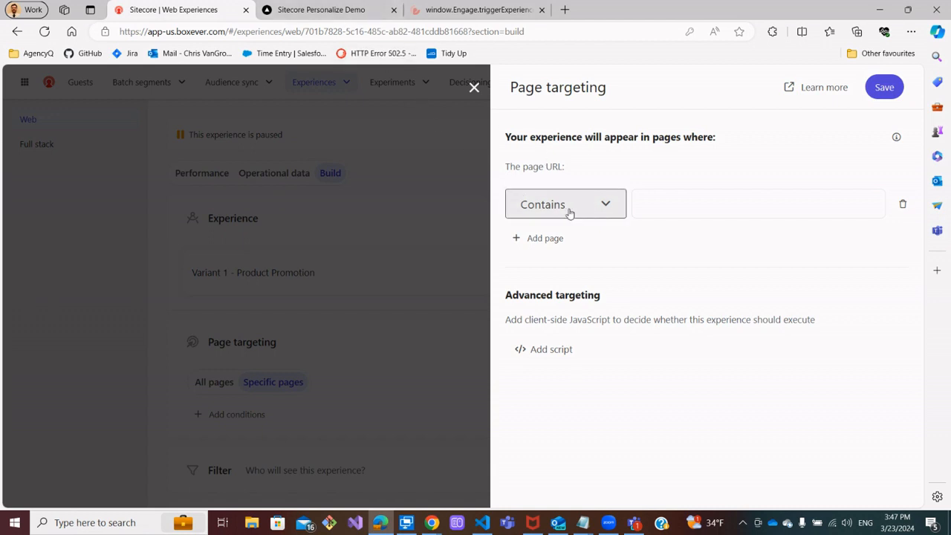
# Copy the demo store's URL from its browser tab and return to the page targeting panel
pyautogui.click(349, 10)
pyautogui.click(294, 31)
pyautogui.hotkey('ctrl', 'c')
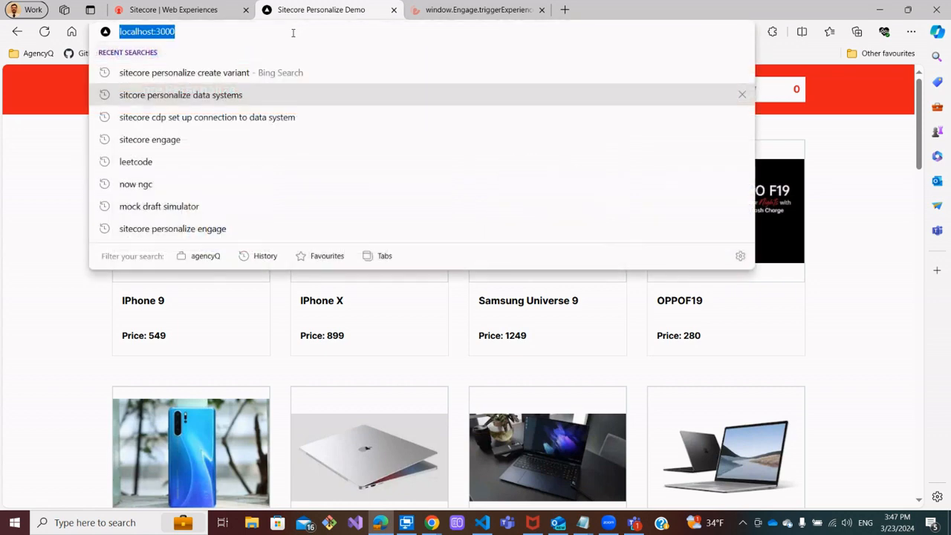
pyautogui.click(171, 14)
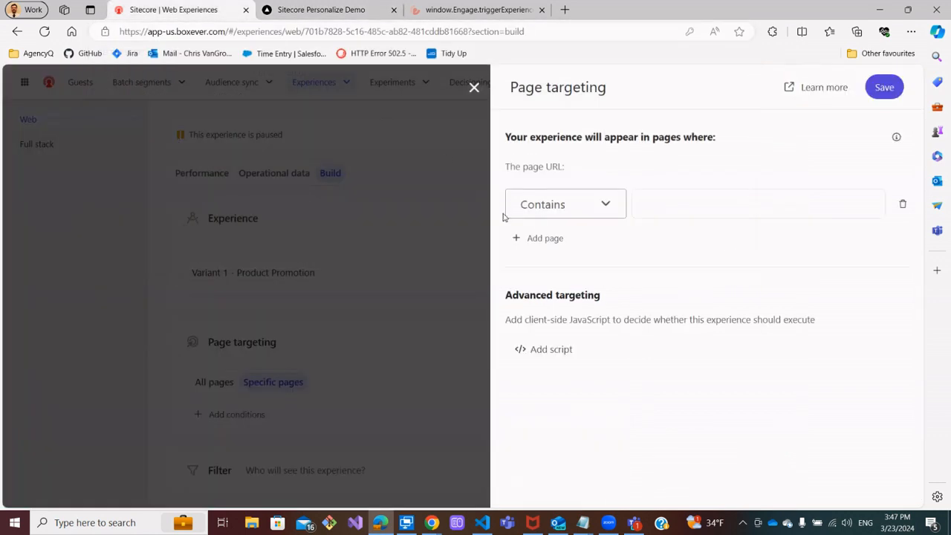
pyautogui.click(609, 207)
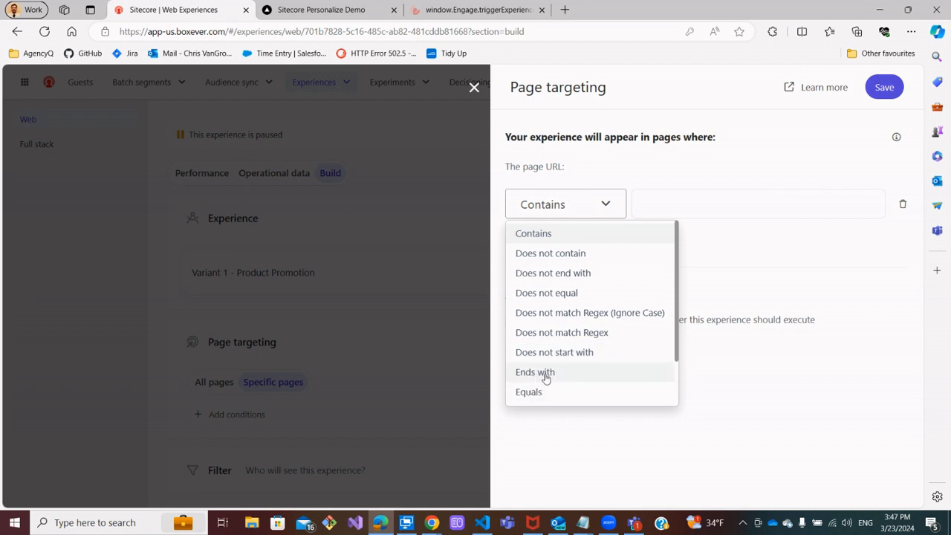
pyautogui.scroll(-2, 567, 364)
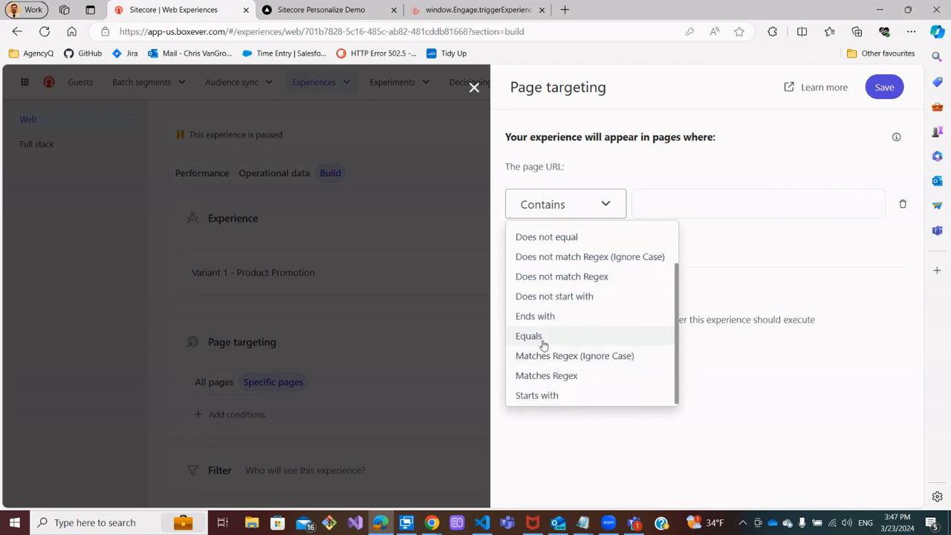
pyautogui.click(542, 338)
pyautogui.click(663, 196)
pyautogui.hotkey('ctrl', 'v')
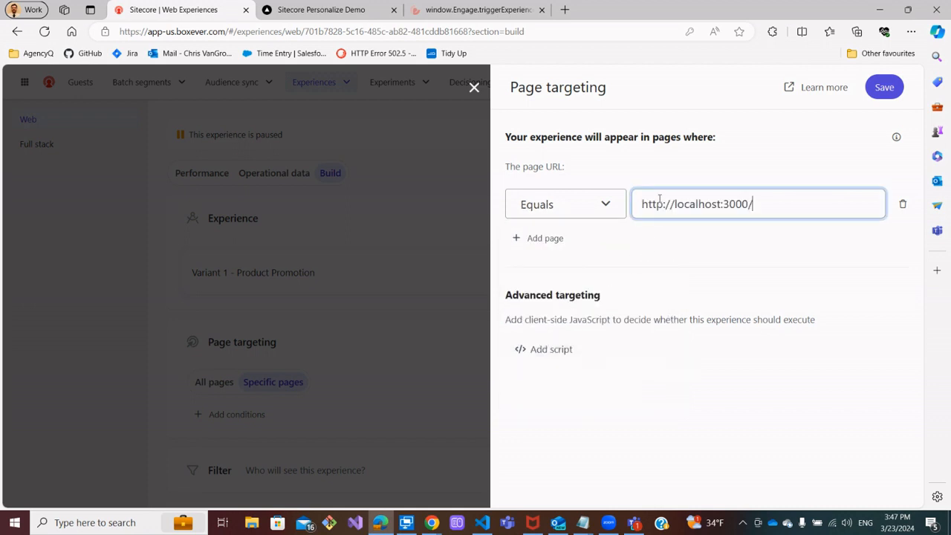
# Add a second page condition set to Equals your-uat-homepage.com
pyautogui.click(531, 238)
pyautogui.click(611, 263)
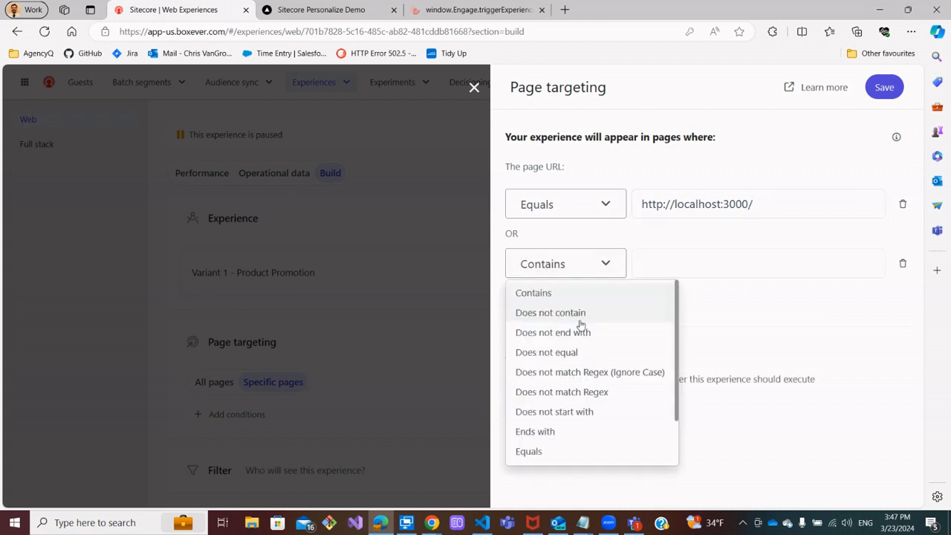
pyautogui.click(529, 451)
pyautogui.click(668, 257)
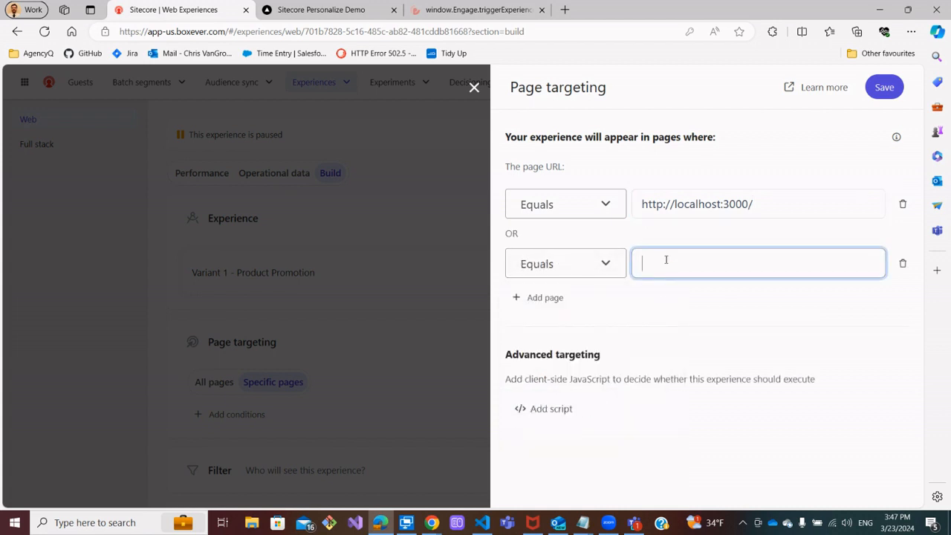
pyautogui.write('your')
pyautogui.write('uat-homepage.com')
# Add a third page condition set to Equals your-prod-homepage.com
pyautogui.click(574, 298)
pyautogui.click(595, 327)
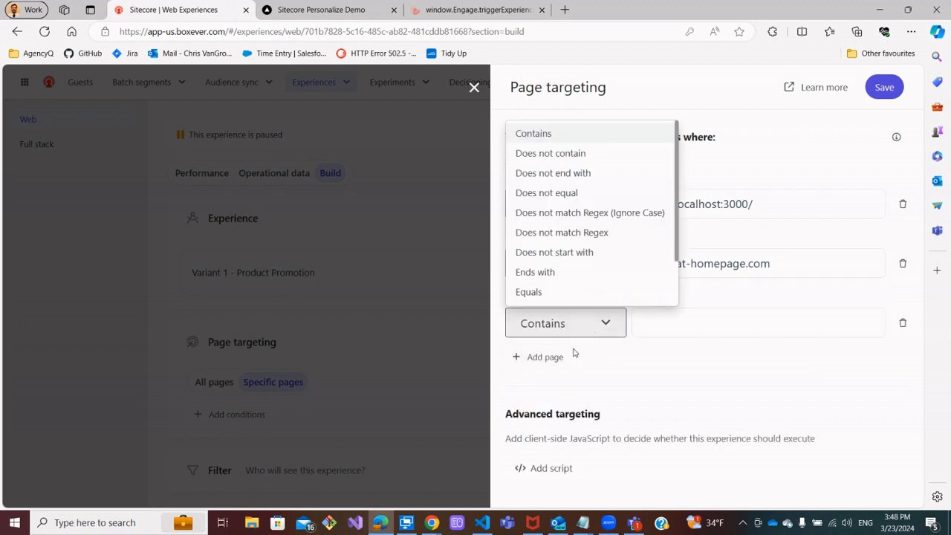
pyautogui.click(567, 298)
pyautogui.click(658, 321)
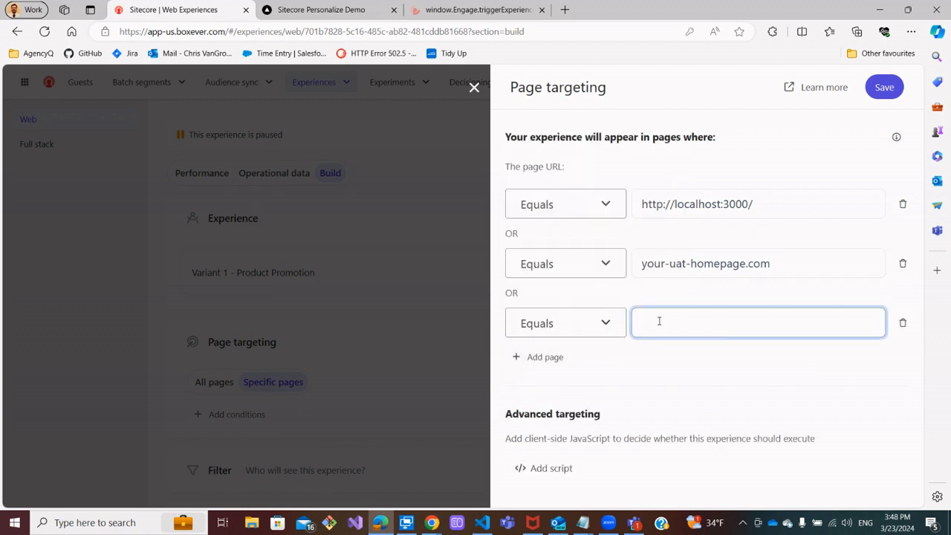
pyautogui.write('your-home')
pyautogui.write('prod-hom')
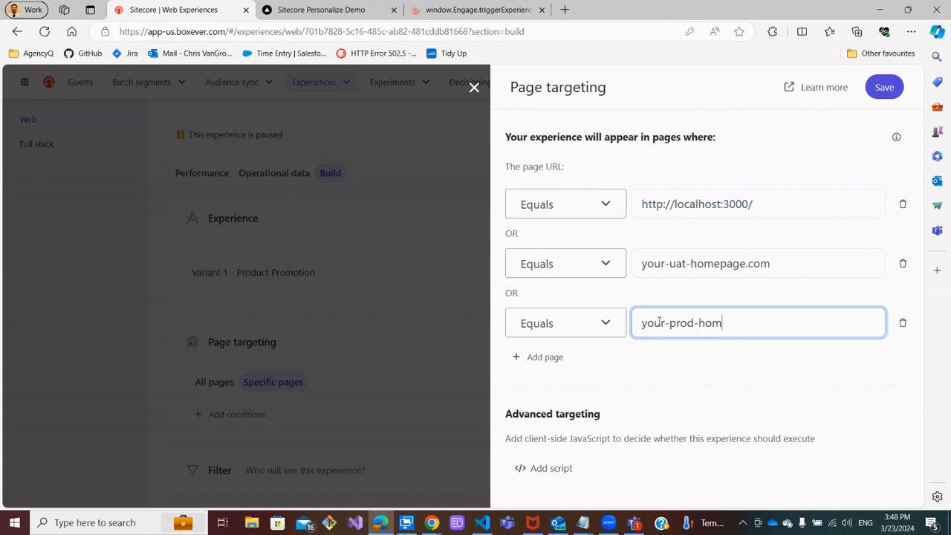
pyautogui.write('epage.com')
# Remove the third page condition and save the page targeting
pyautogui.click(902, 322)
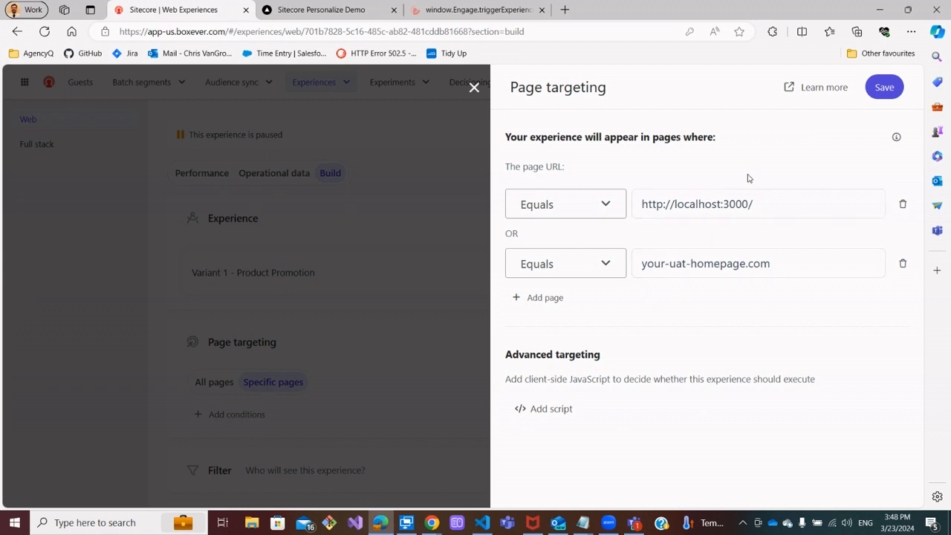
pyautogui.click(883, 87)
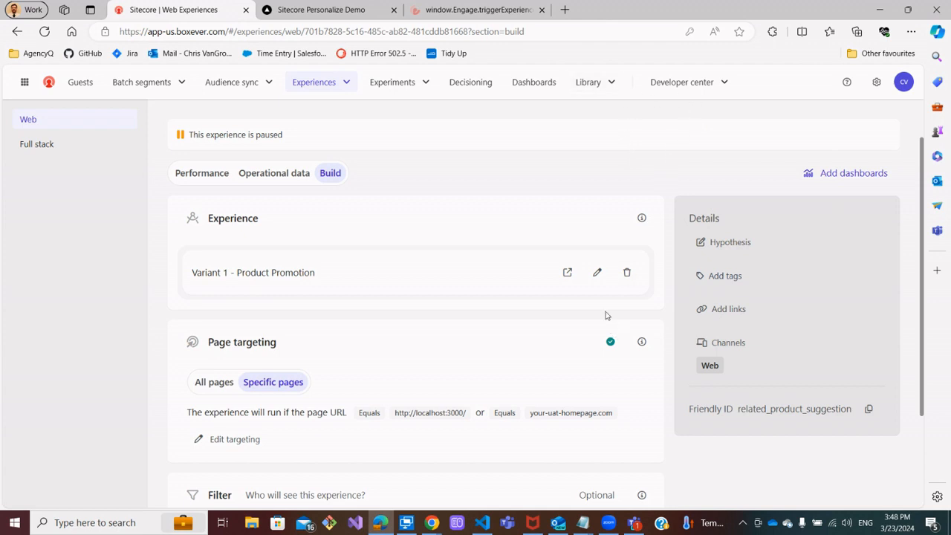
pyautogui.scroll(2, 743, 167)
pyautogui.click(789, 131)
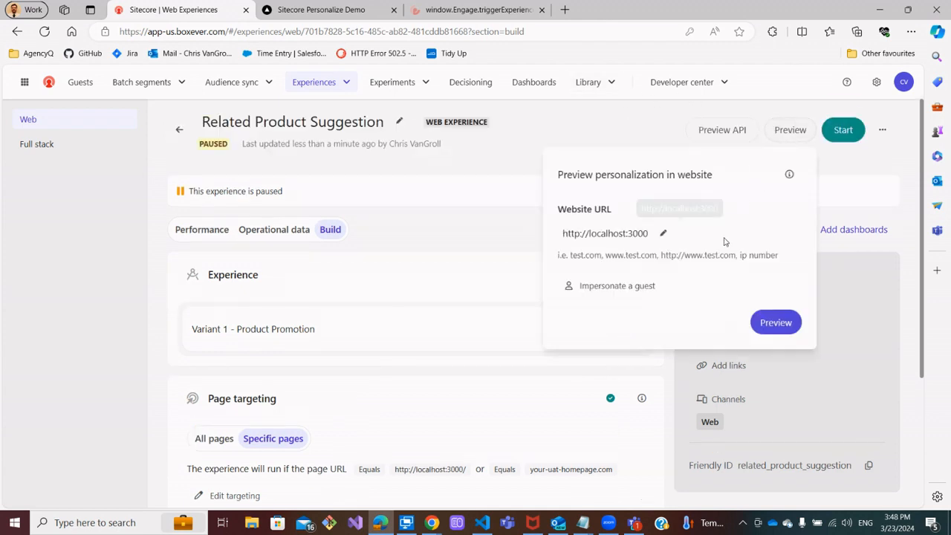
pyautogui.click(663, 234)
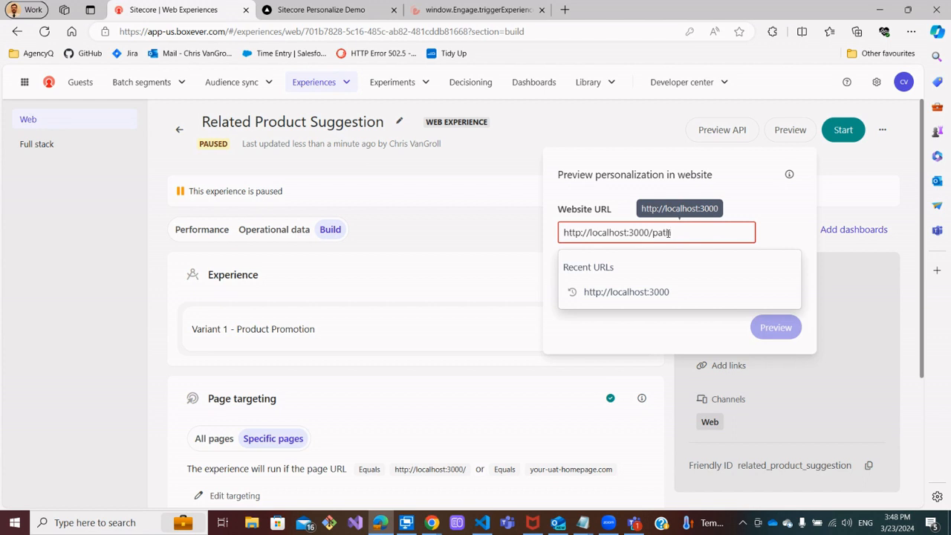
pyautogui.press('BackSpace')
pyautogui.press('BackSpace')
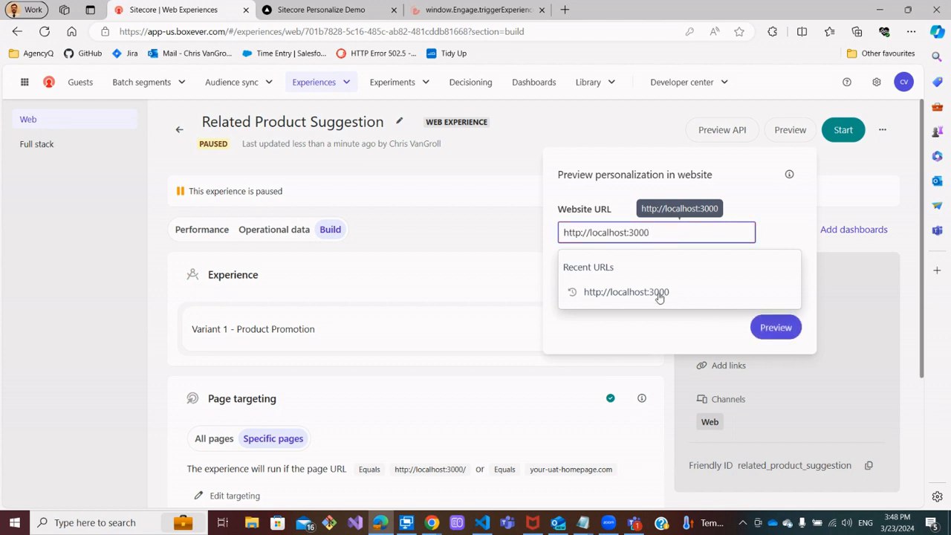
pyautogui.click(766, 326)
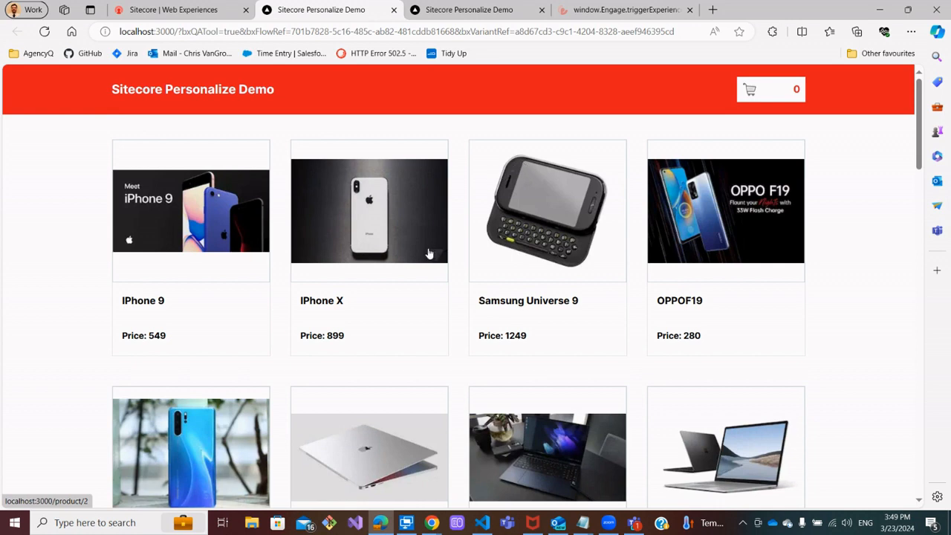
# Open the QA Tool on the preview page to check the targeting results, then close the preview tab
pyautogui.scroll(-2, 427, 259)
pyautogui.scroll(2, 429, 278)
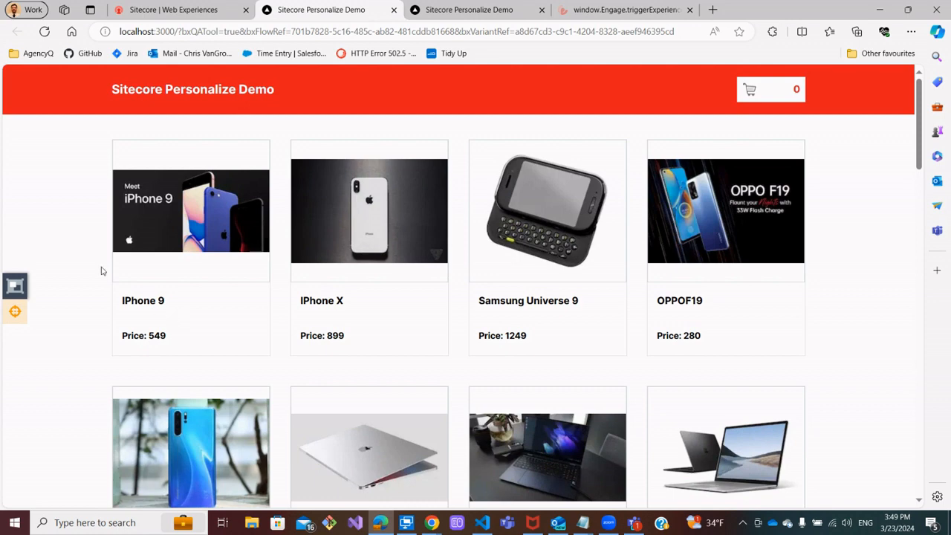
pyautogui.click(13, 315)
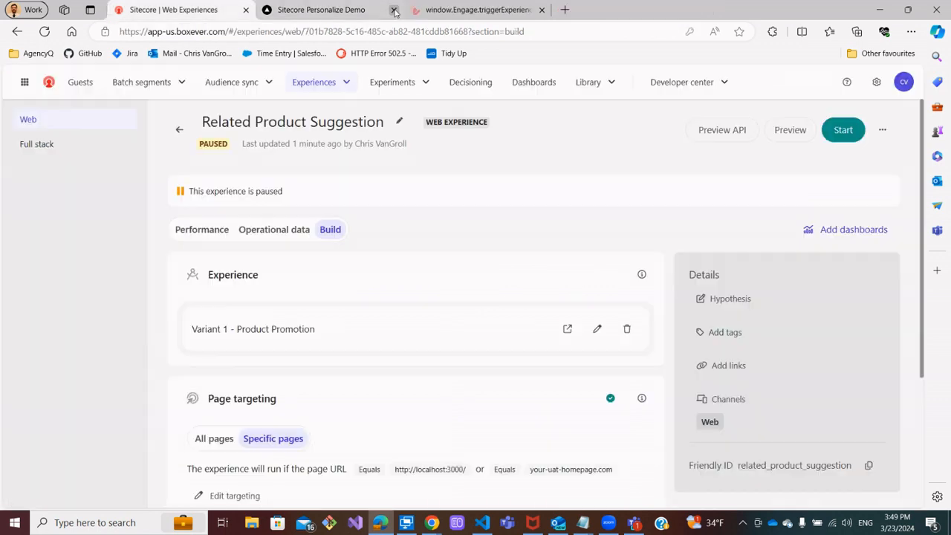
pyautogui.click(394, 9)
# Reopen the preview settings and remove the trailing slash from the website URL before dismissing them
pyautogui.click(789, 130)
pyautogui.click(671, 233)
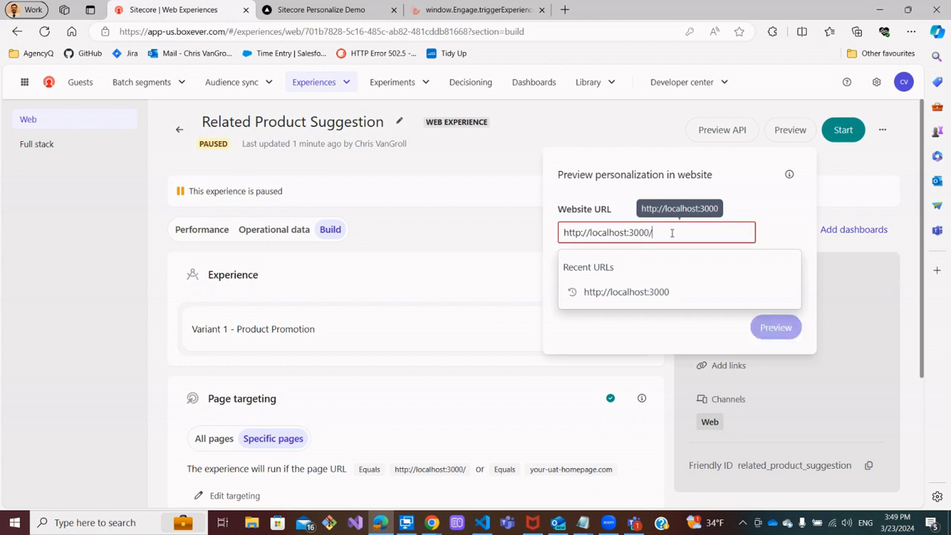
pyautogui.press('BackSpace')
pyautogui.click(518, 176)
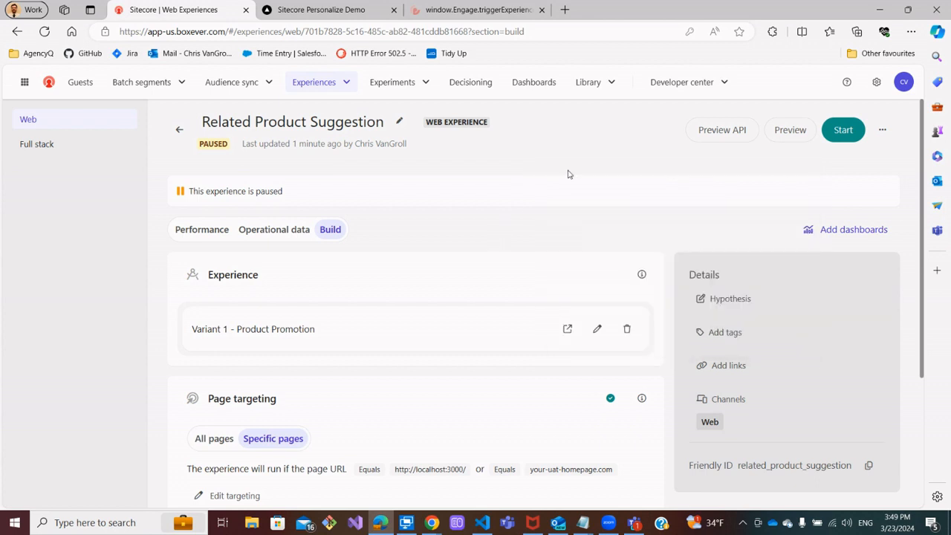
# Start the Related Product Suggestion experience now, running forever, and dismiss the confirmation
pyautogui.click(849, 131)
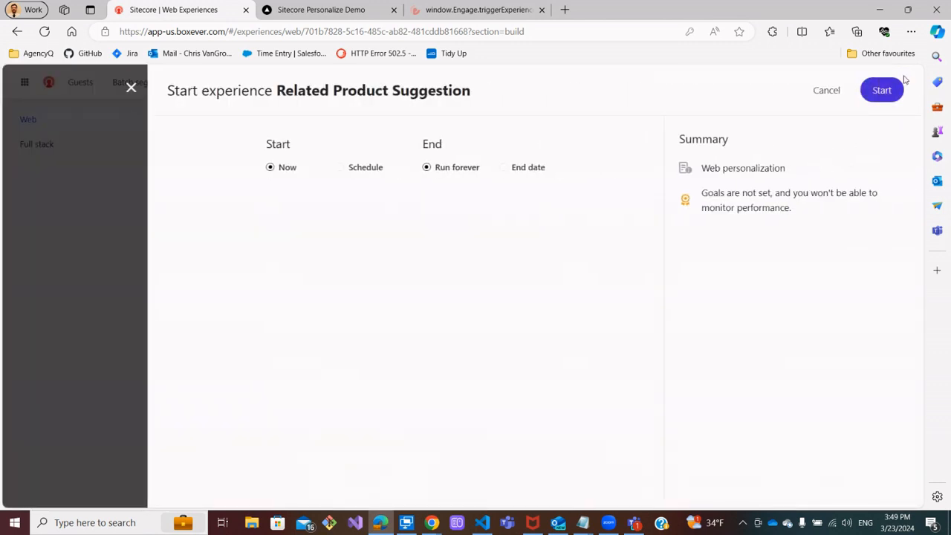
pyautogui.click(882, 92)
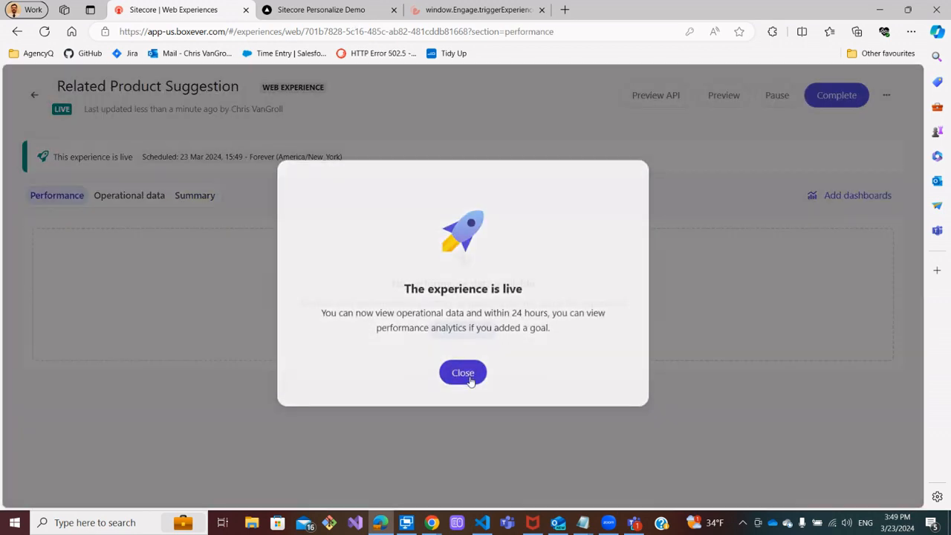
pyautogui.click(461, 375)
# Reload the demo store home page and inspect the promotion banner text
pyautogui.click(361, 14)
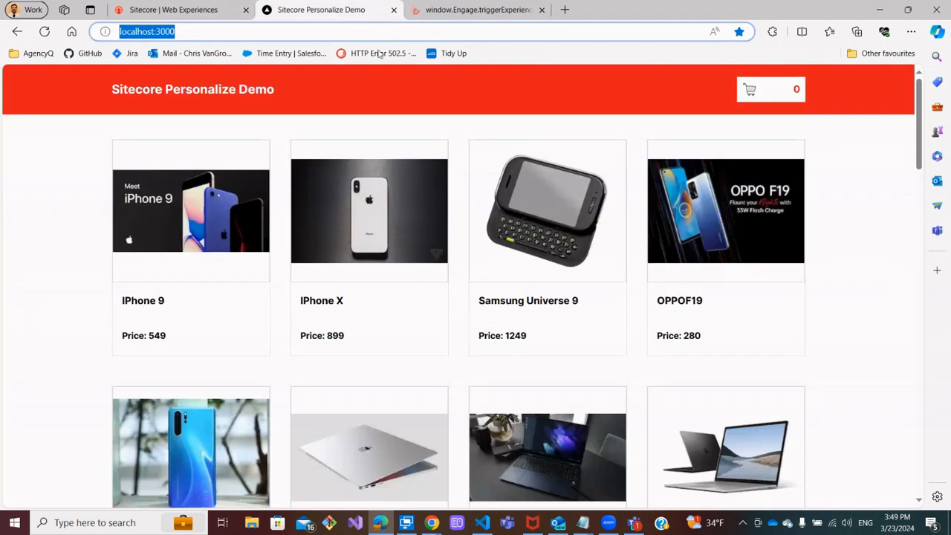
pyautogui.click(45, 32)
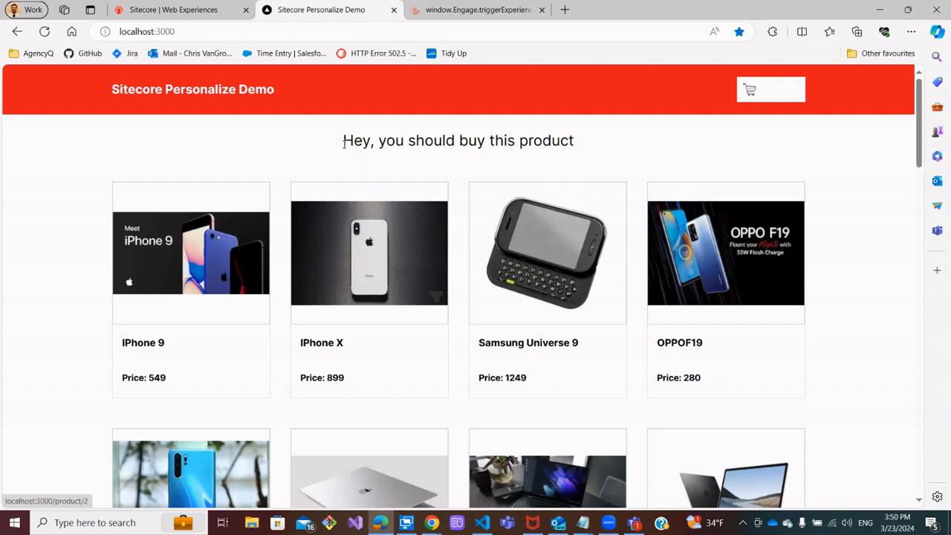
pyautogui.moveTo(344, 144); pyautogui.dragTo(597, 125)
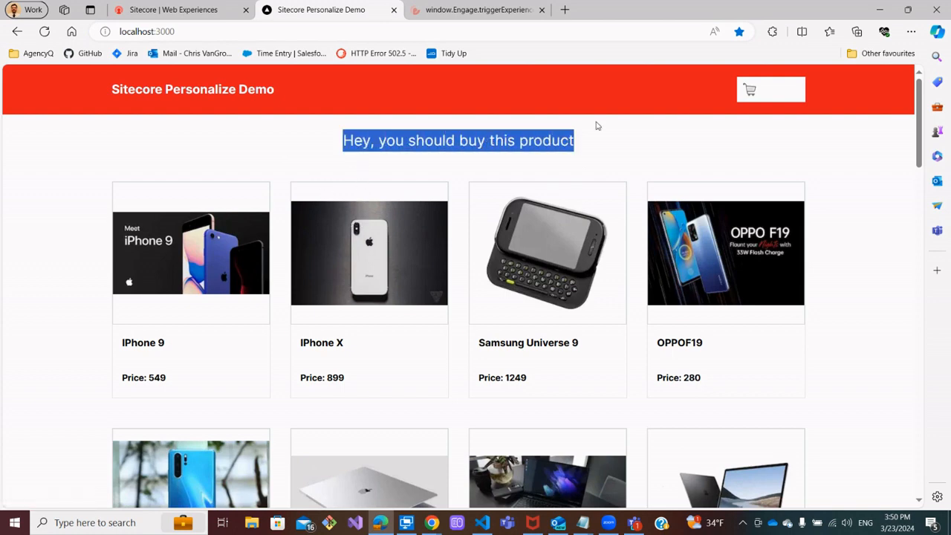
pyautogui.click(569, 156)
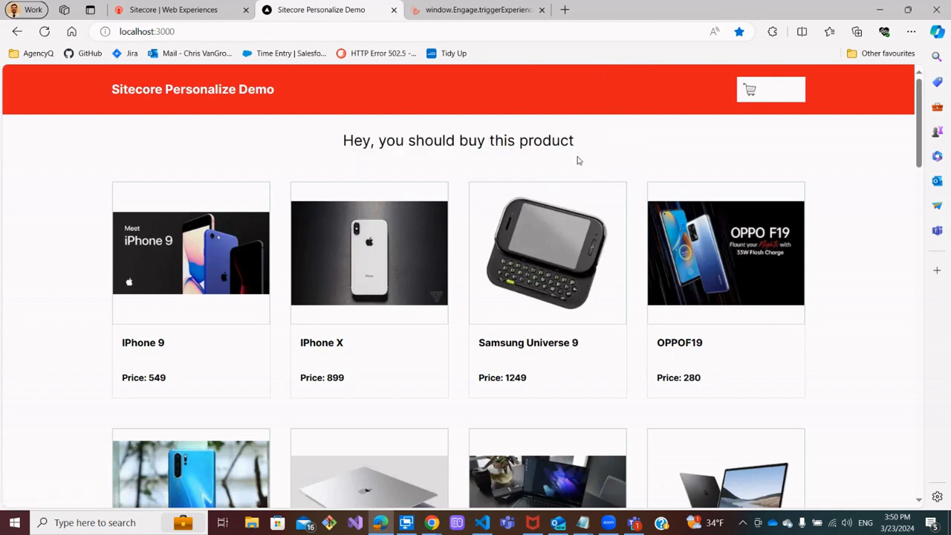
# Open the iPhone X and Samsung Universe 9 product pages and return to the home page to check where the banner appears
pyautogui.click(390, 298)
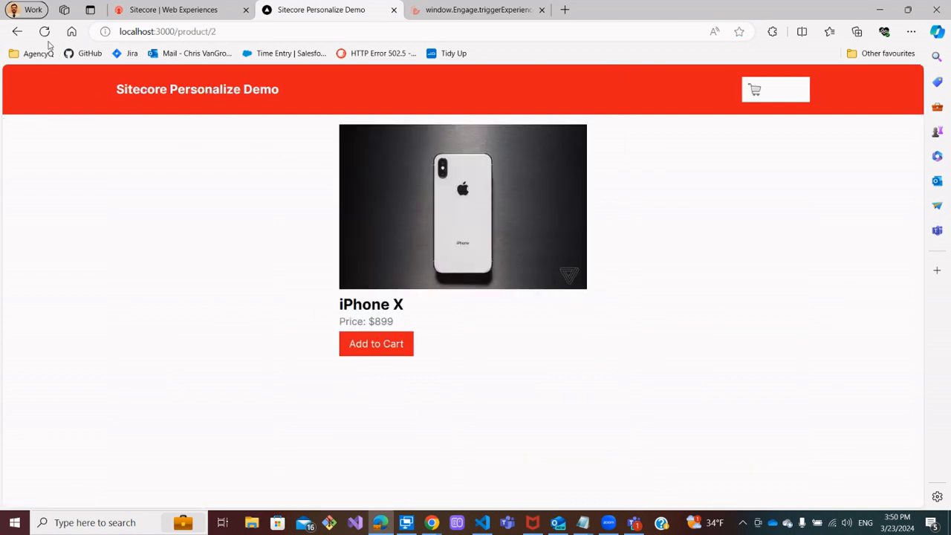
pyautogui.click(44, 31)
pyautogui.moveTo(216, 31); pyautogui.dragTo(179, 30)
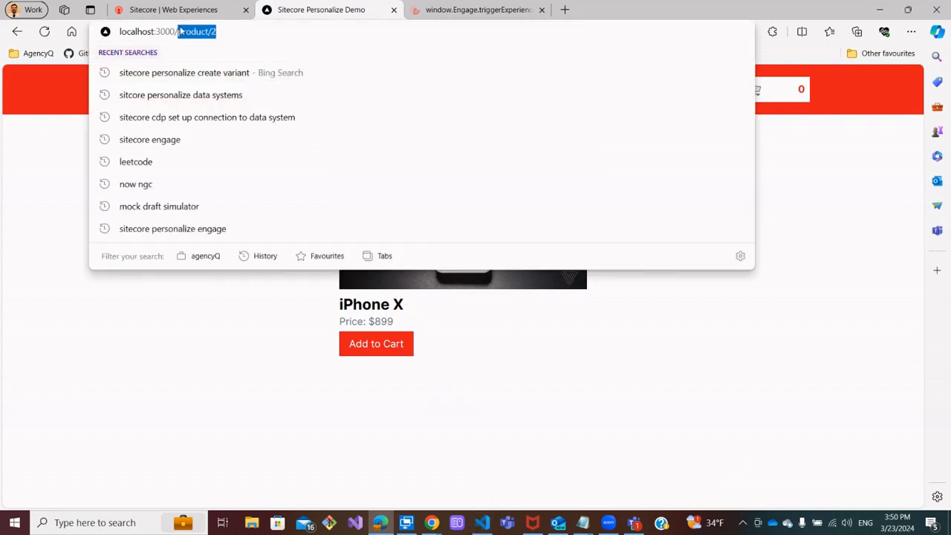
pyautogui.press('BackSpace')
pyautogui.press('Return')
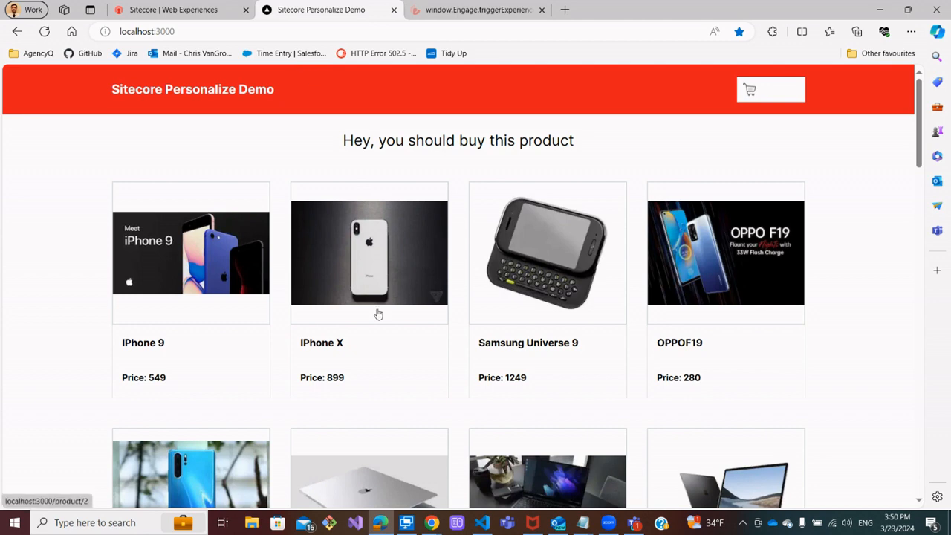
pyautogui.click(543, 285)
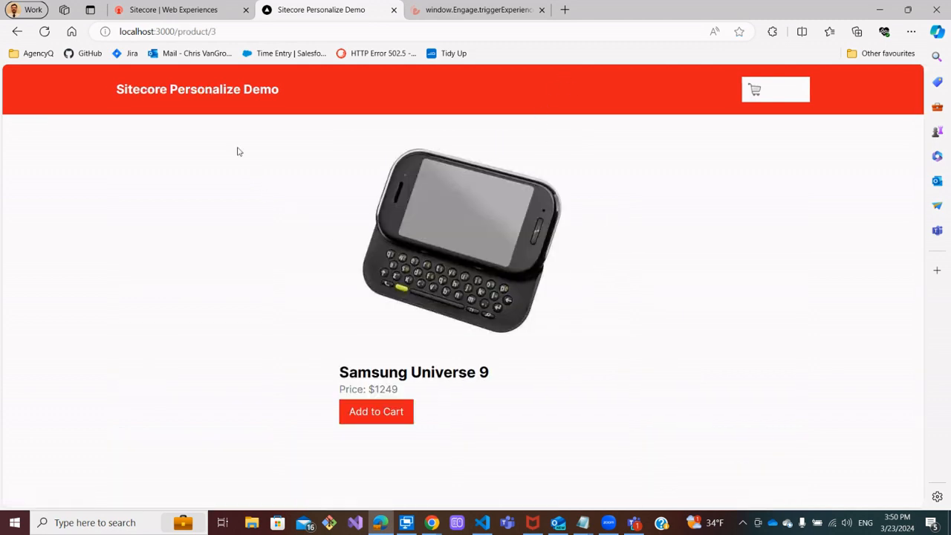
pyautogui.click(209, 89)
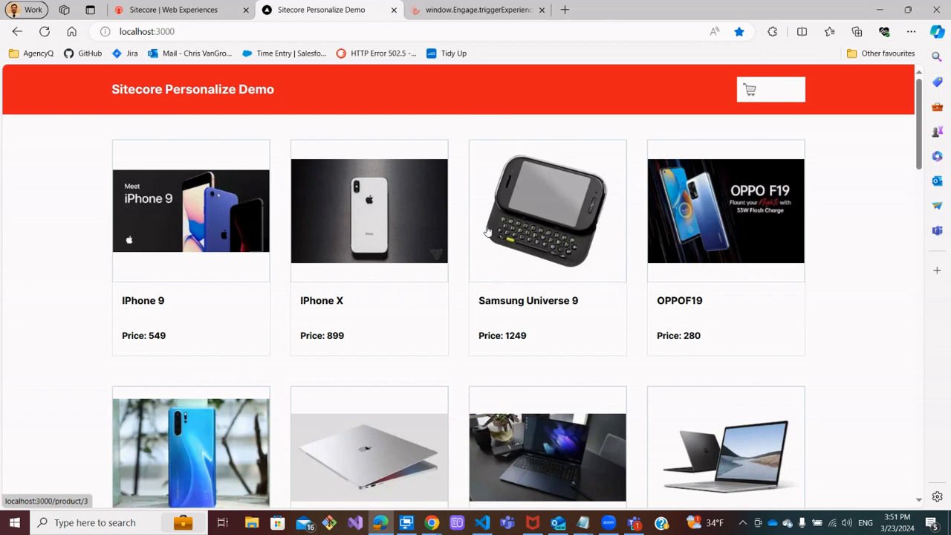
# Pause the live experience and open its build section
pyautogui.click(194, 12)
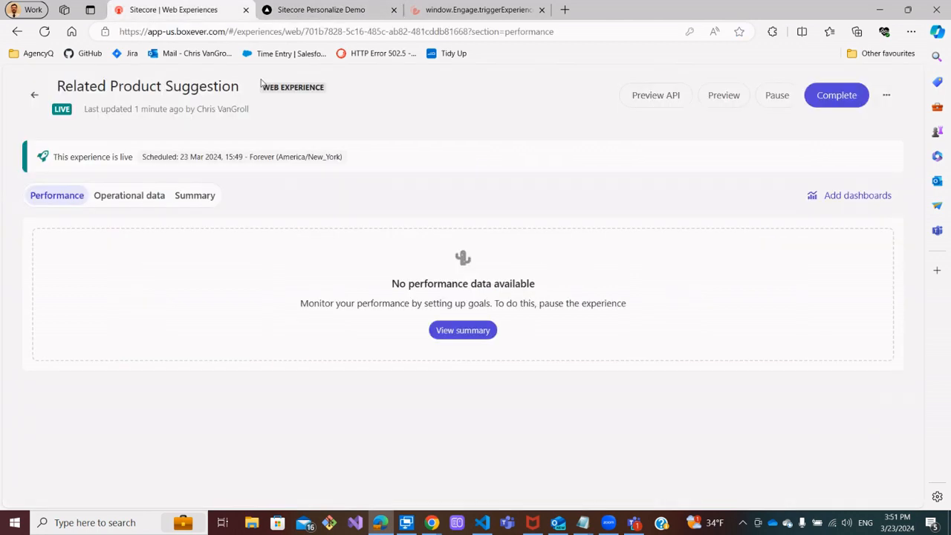
pyautogui.click(782, 100)
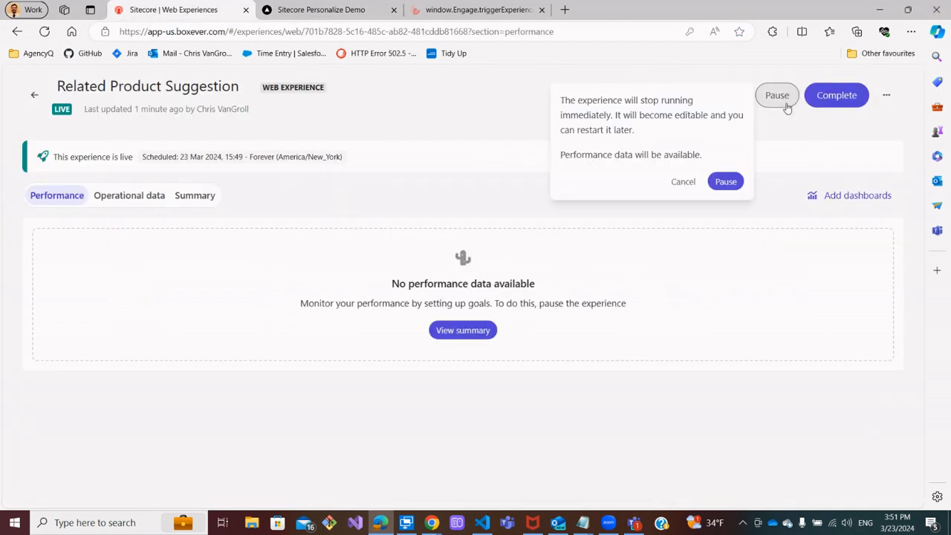
pyautogui.click(725, 181)
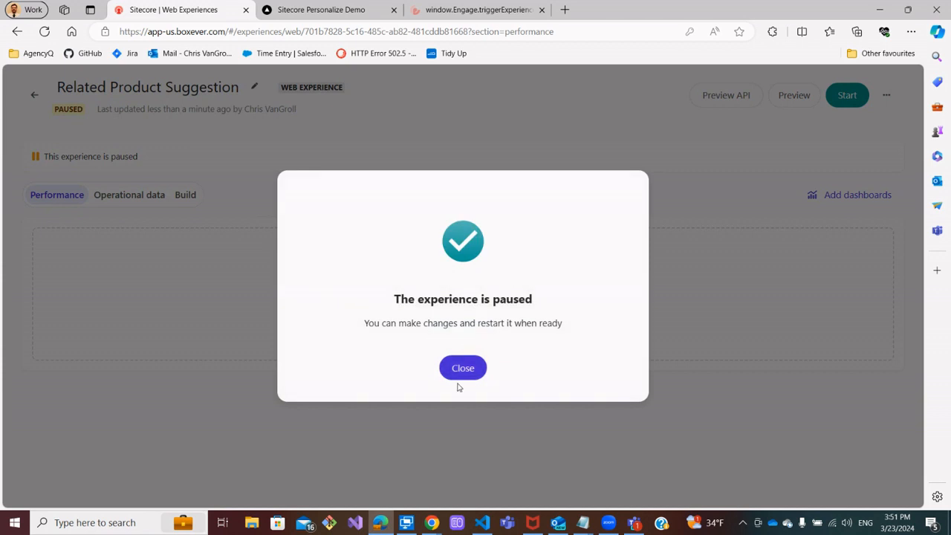
pyautogui.click(461, 367)
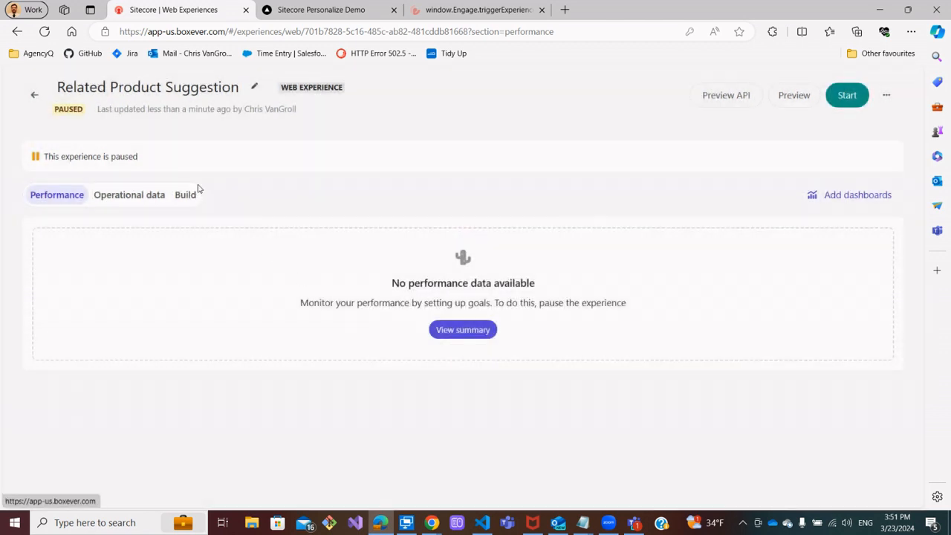
pyautogui.click(192, 195)
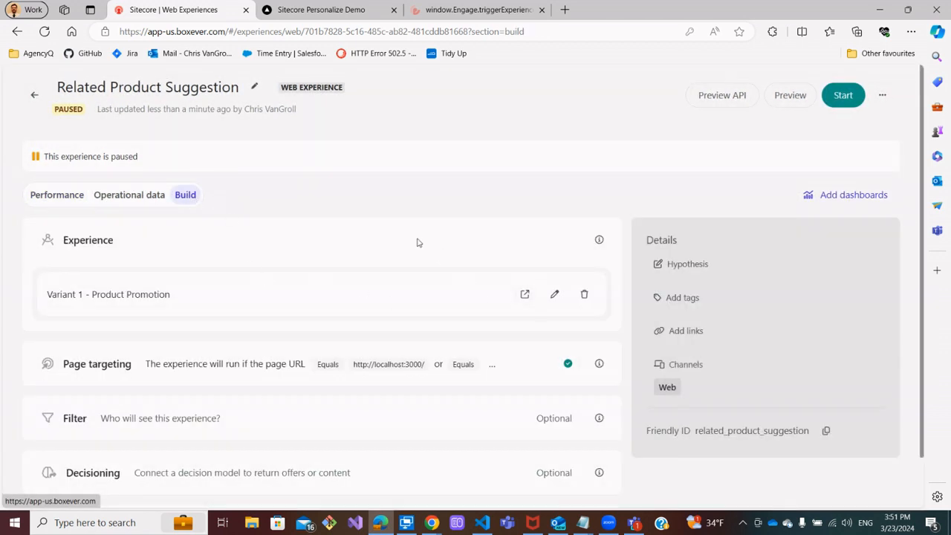
# Open the page targeting's advanced targeting script editor and clear its default JavaScript
pyautogui.scroll(-1, 419, 243)
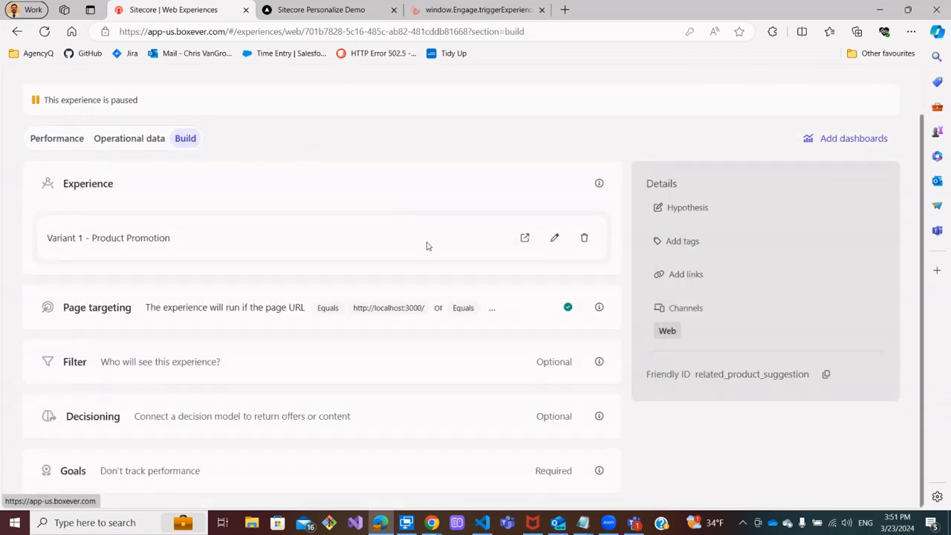
pyautogui.click(379, 299)
pyautogui.click(96, 407)
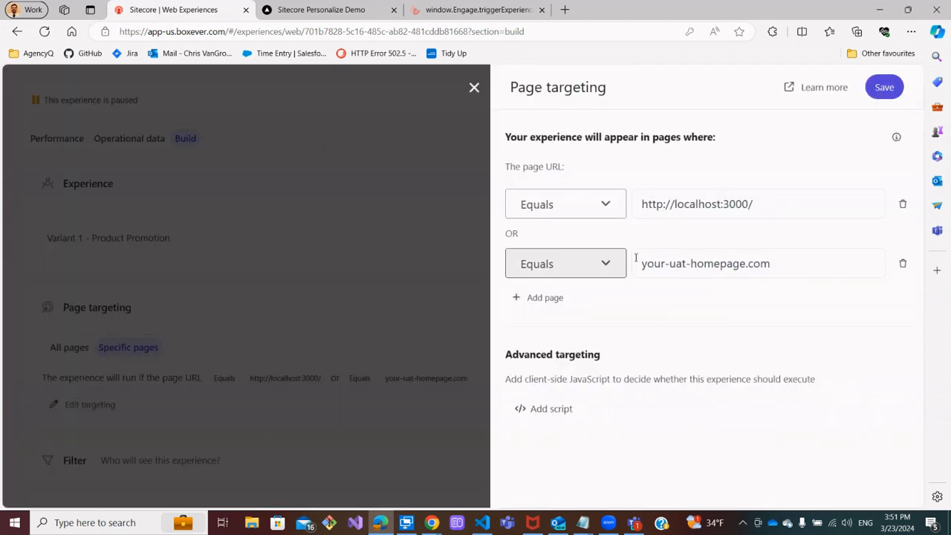
pyautogui.click(561, 408)
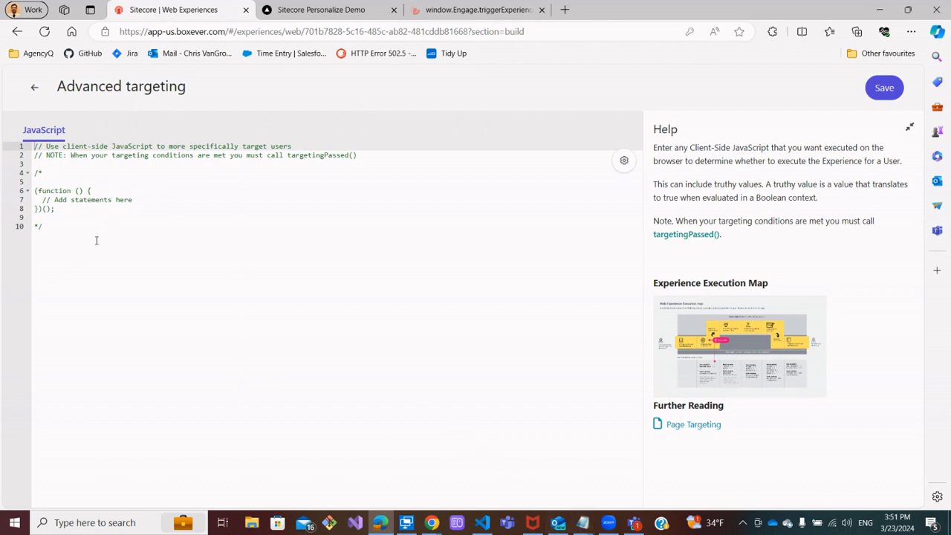
pyautogui.moveTo(96, 240); pyautogui.dragTo(2, 134)
pyautogui.press('BackSpace')
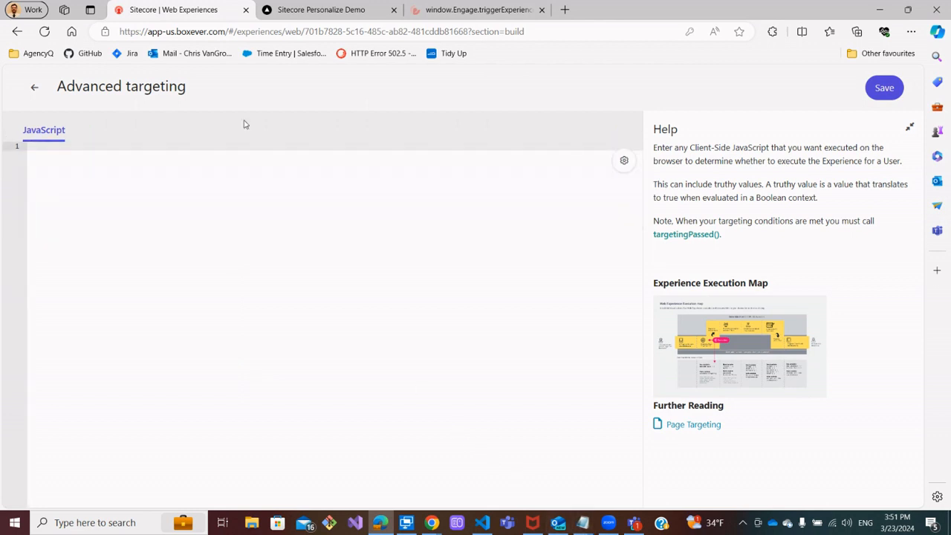
# Copy the evaluateTarget script from Notepad and paste it into the advanced targeting editor
pyautogui.moveTo(583, 522)
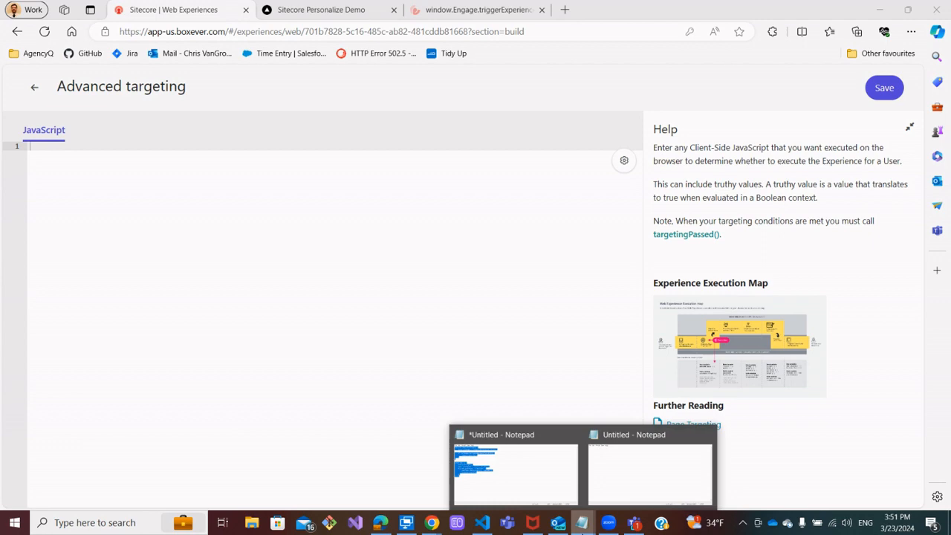
pyautogui.click(530, 450)
pyautogui.moveTo(139, 266); pyautogui.dragTo(4, 21)
pyautogui.hotkey('ctrl', 'c')
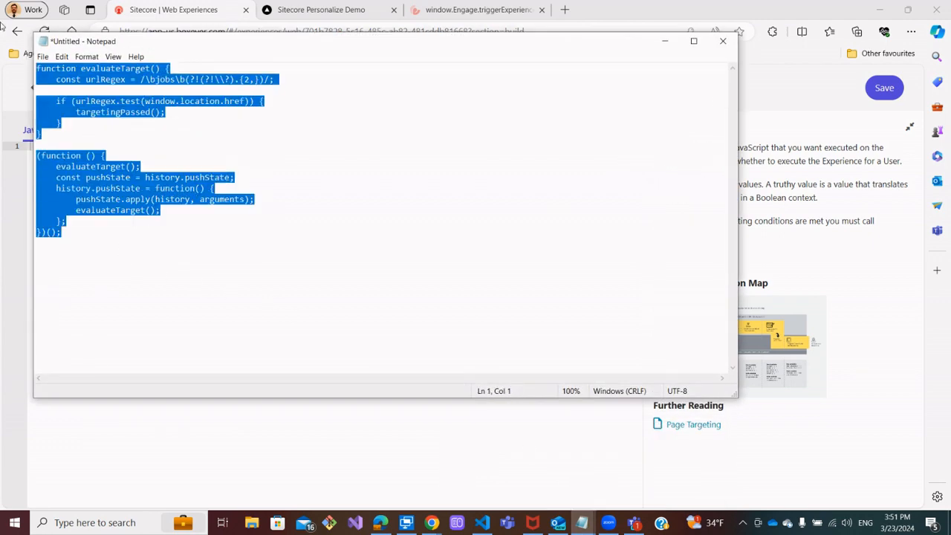
pyautogui.click(664, 40)
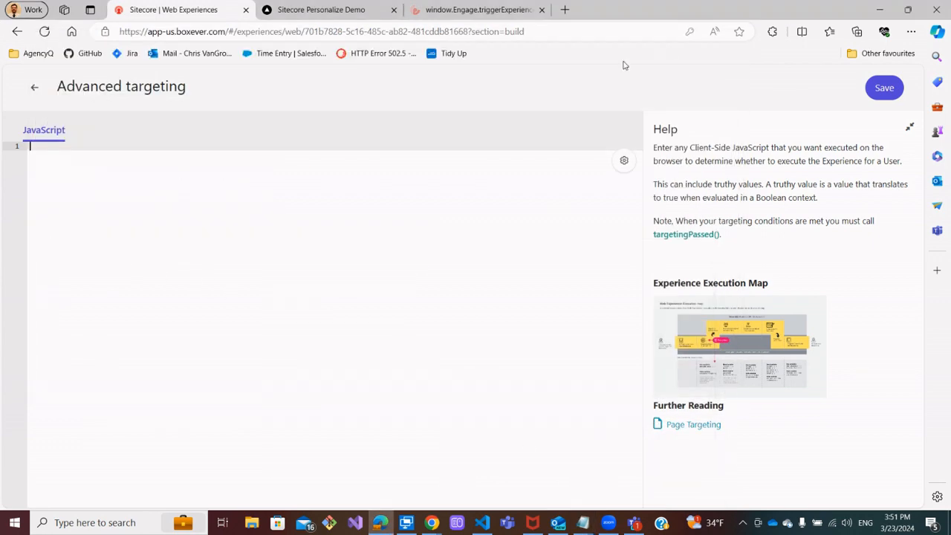
pyautogui.hotkey('ctrl', 'v')
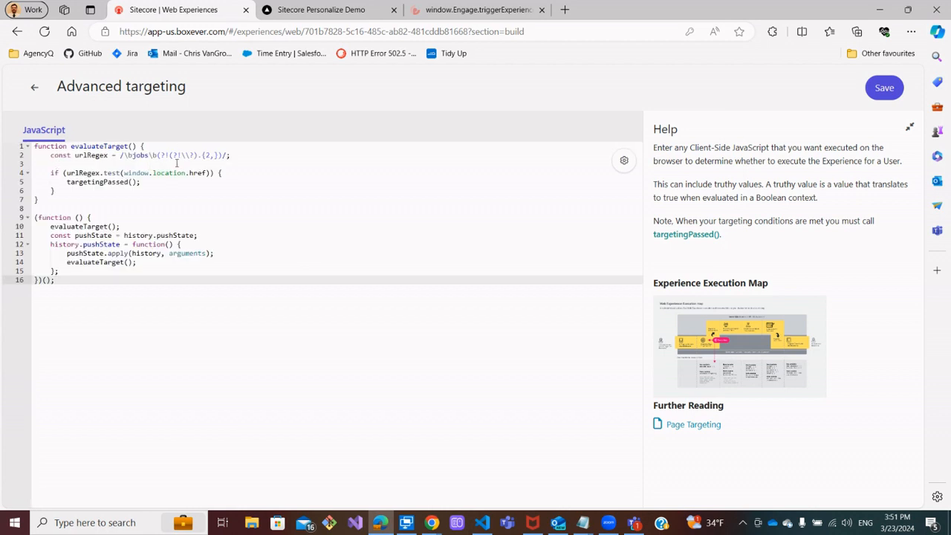
# Delete the urlRegex constant and the regex test inside the if condition
pyautogui.moveTo(233, 156); pyautogui.dragTo(49, 157)
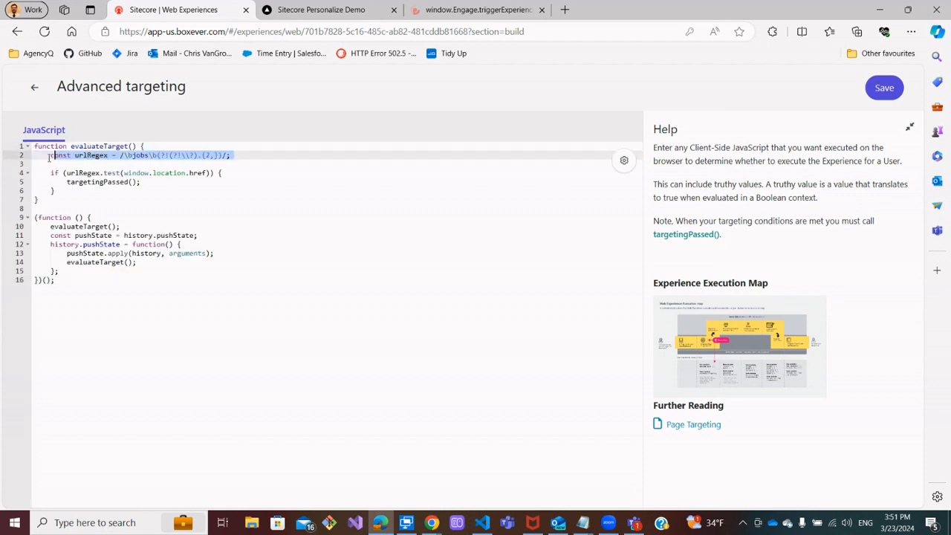
pyautogui.press('BackSpace')
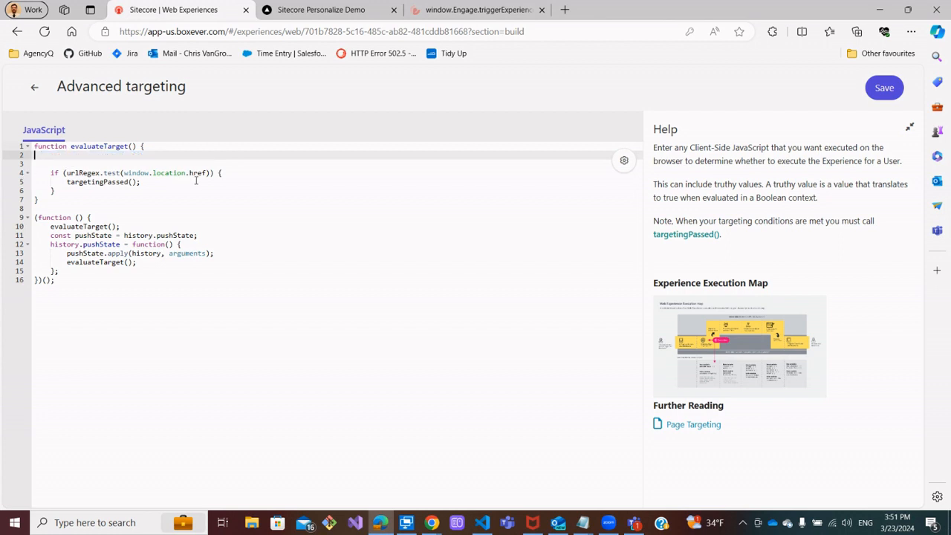
pyautogui.moveTo(206, 173); pyautogui.dragTo(66, 173)
pyautogui.press('BackSpace')
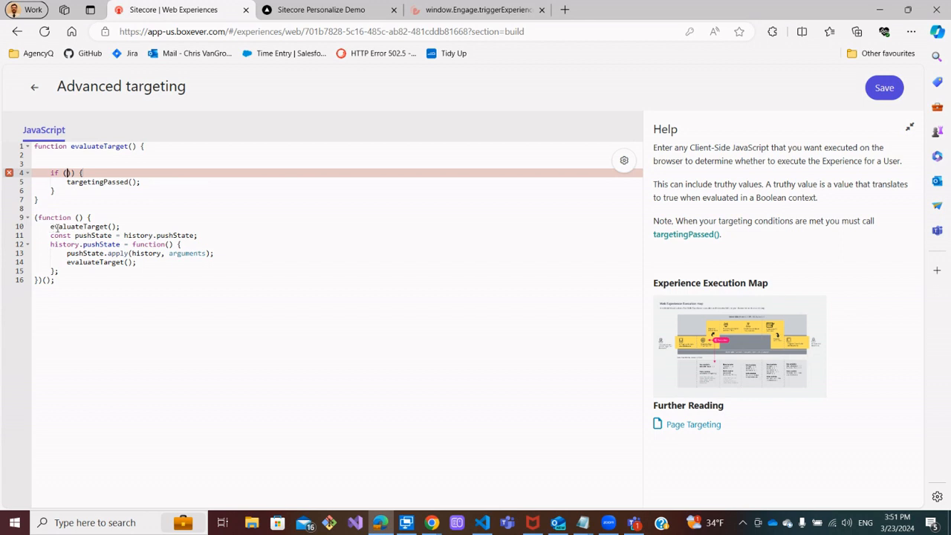
# Review the evaluateTarget calls and the targetingPassed call in the script
pyautogui.moveTo(50, 225); pyautogui.dragTo(117, 226)
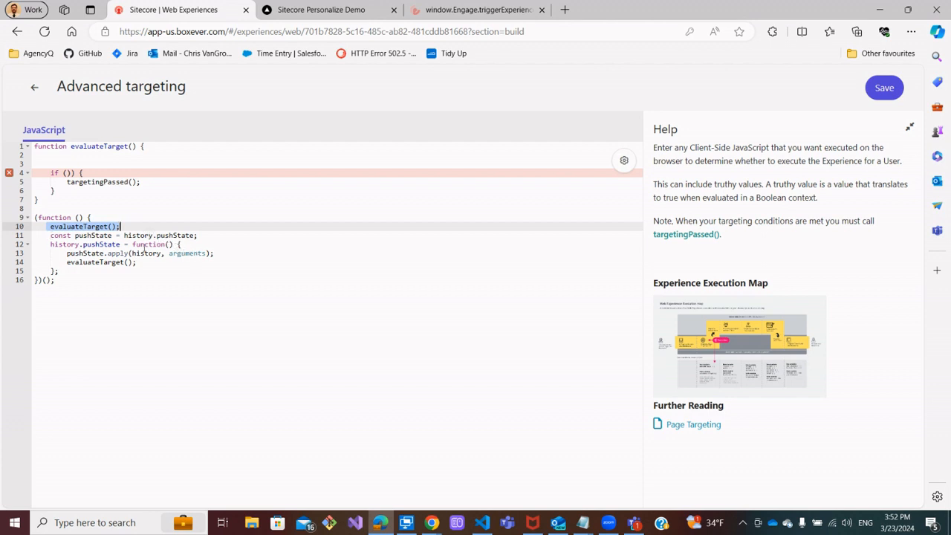
pyautogui.click(67, 263)
pyautogui.moveTo(84, 263); pyautogui.dragTo(138, 265)
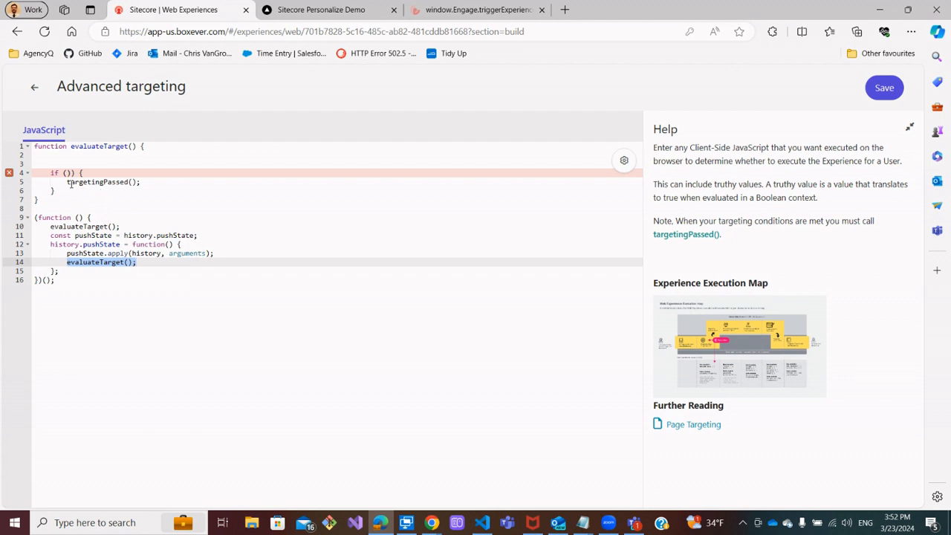
pyautogui.moveTo(66, 181); pyautogui.dragTo(139, 181)
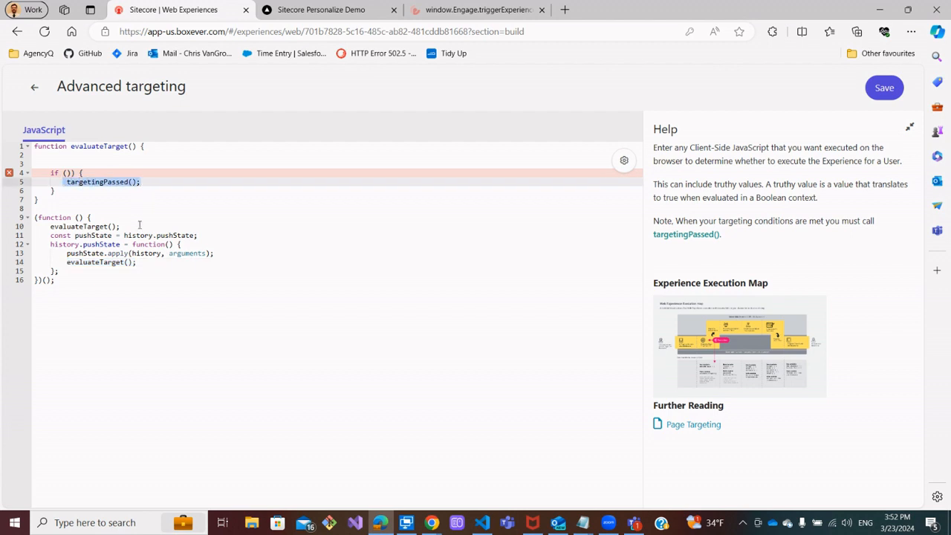
pyautogui.moveTo(34, 181); pyautogui.dragTo(146, 182)
pyautogui.click(149, 187)
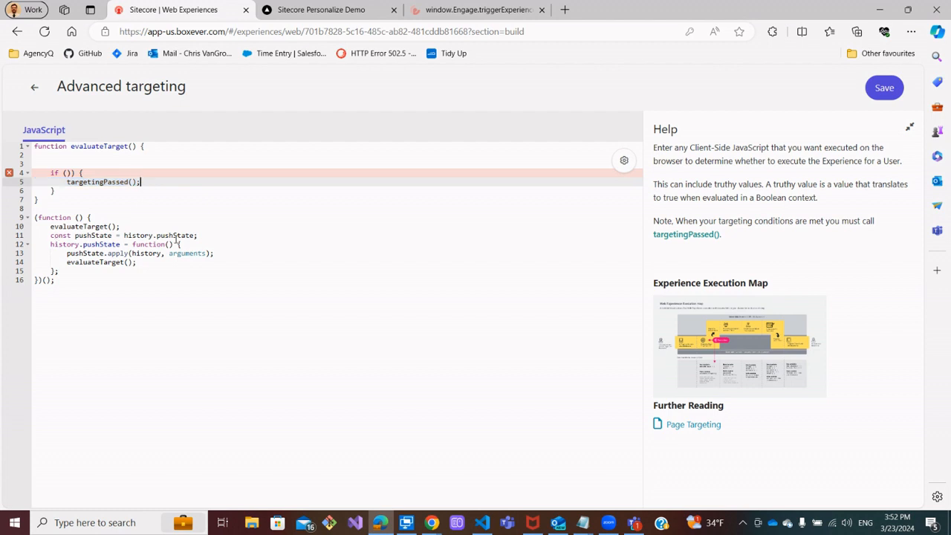
pyautogui.moveTo(65, 261); pyautogui.dragTo(149, 262)
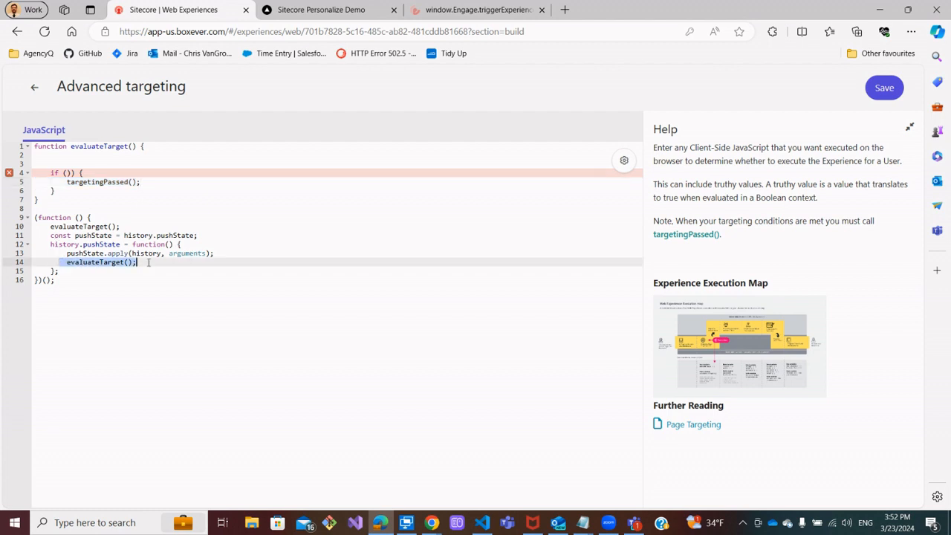
# Write the if condition as window.location.href == "" with an empty string to compare against
pyautogui.click(63, 172)
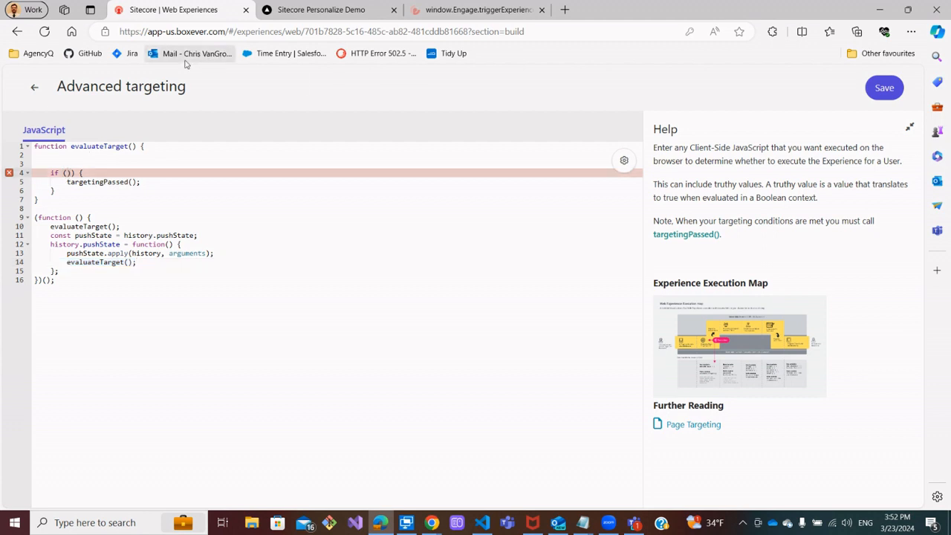
pyautogui.write('window.location.href == "')
pyautogui.hotkey('ctrl', 'v')
pyautogui.hotkey('ctrl', 'z')
# Check the demo store's URL in its address bar and return to the script editor
pyautogui.click(323, 10)
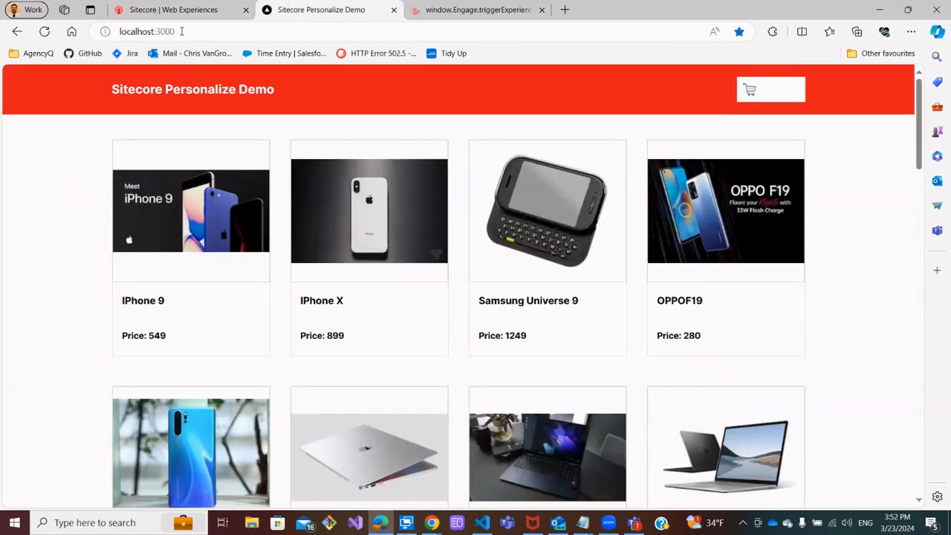
pyautogui.click(182, 31)
pyautogui.hotkey('ctrl', 'c')
pyautogui.click(175, 10)
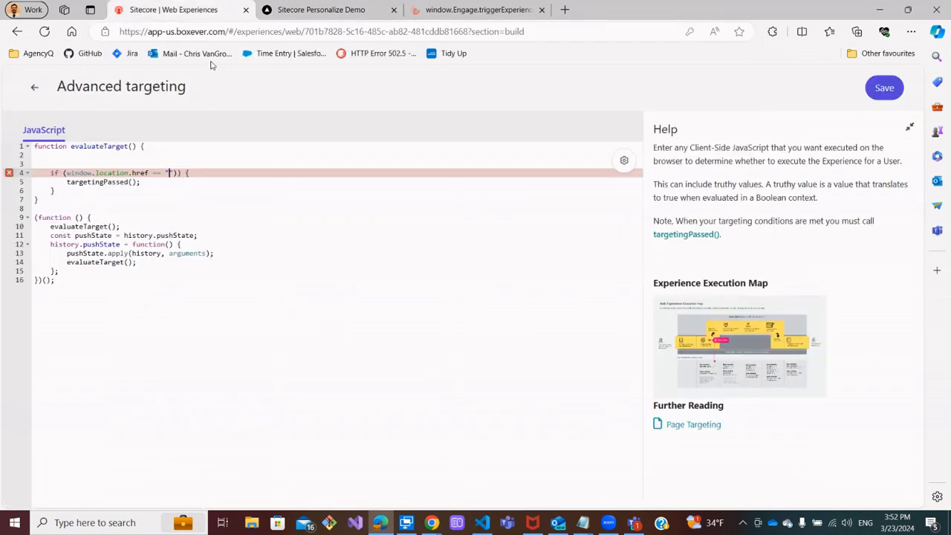
pyautogui.hotkey('ctrl', 'v')
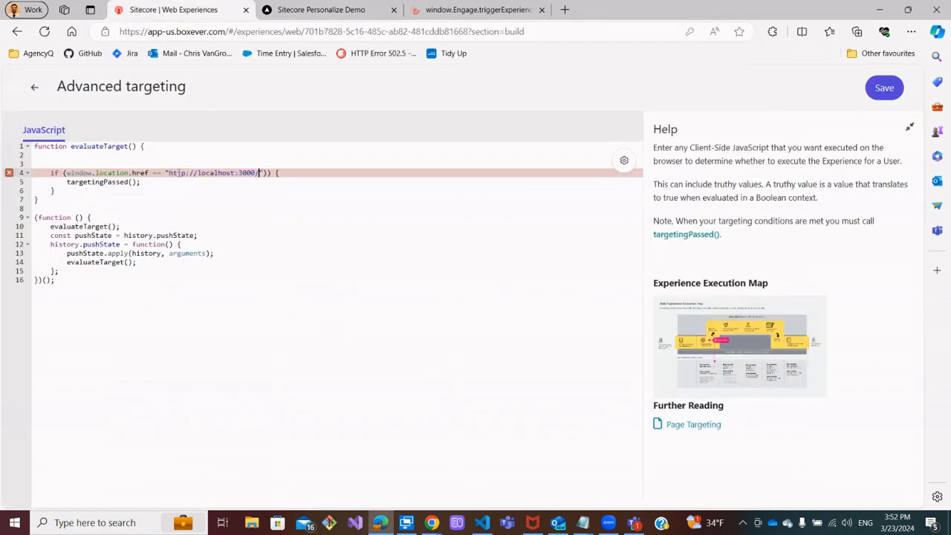
pyautogui.click(222, 217)
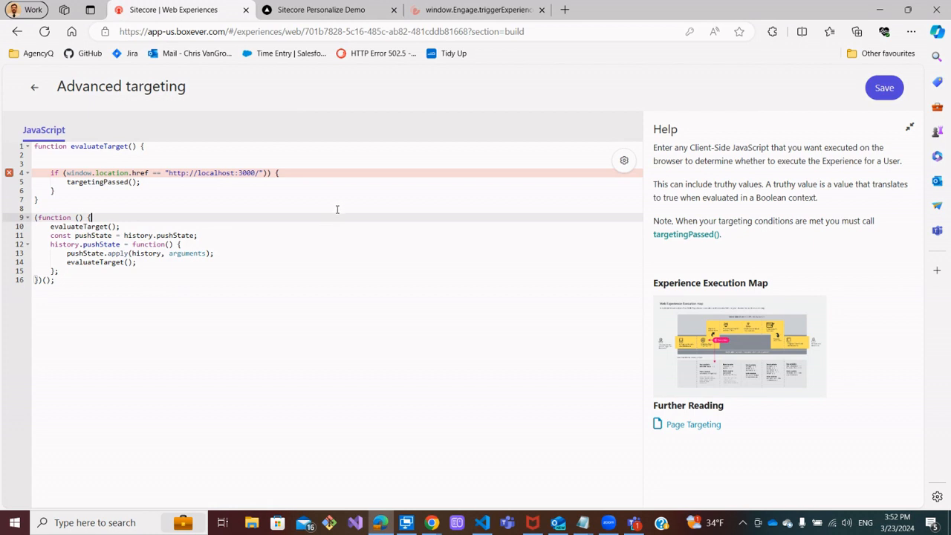
pyautogui.click(227, 260)
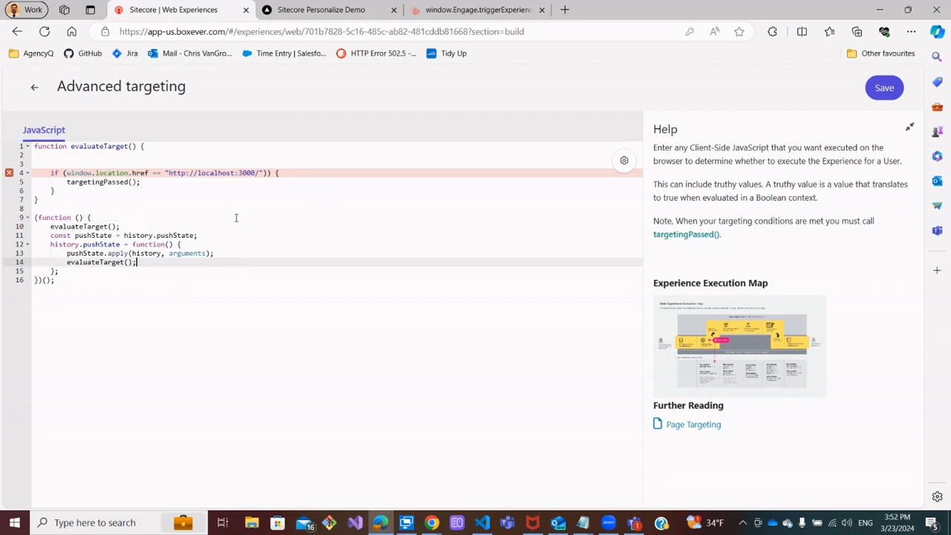
pyautogui.click(266, 174)
pyautogui.write(')')
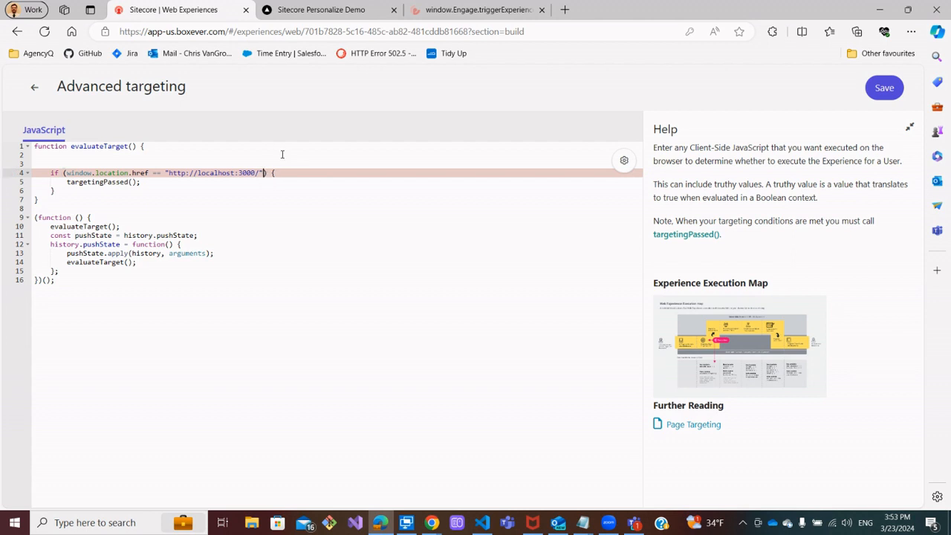
# Remove the empty lines between the evaluateTarget function header and the if statement
pyautogui.click(247, 235)
pyautogui.click(235, 199)
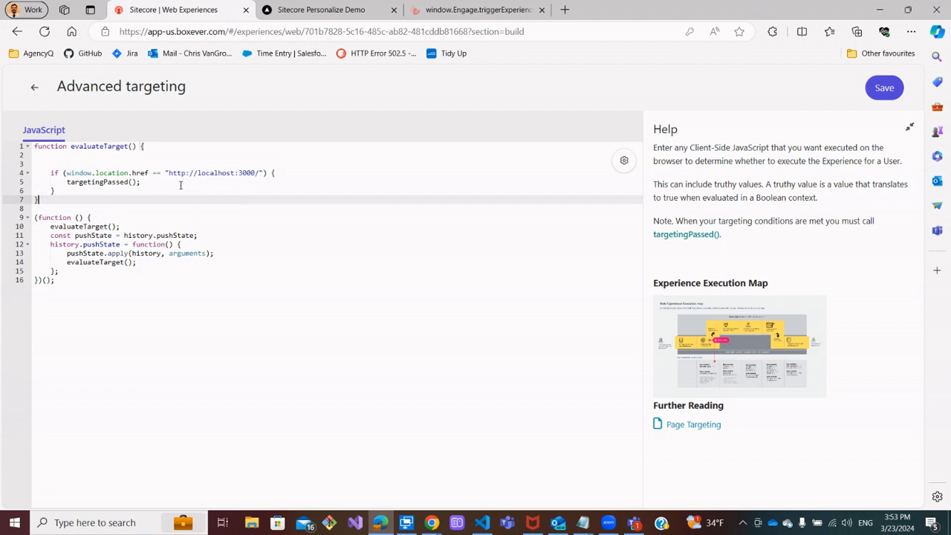
pyautogui.click(66, 182)
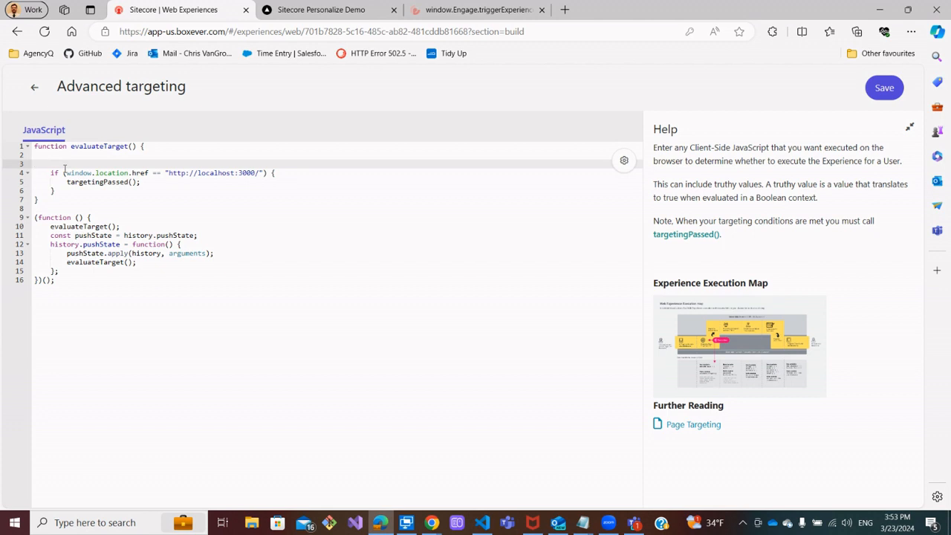
pyautogui.press('BackSpace')
pyautogui.press('BackSpace')
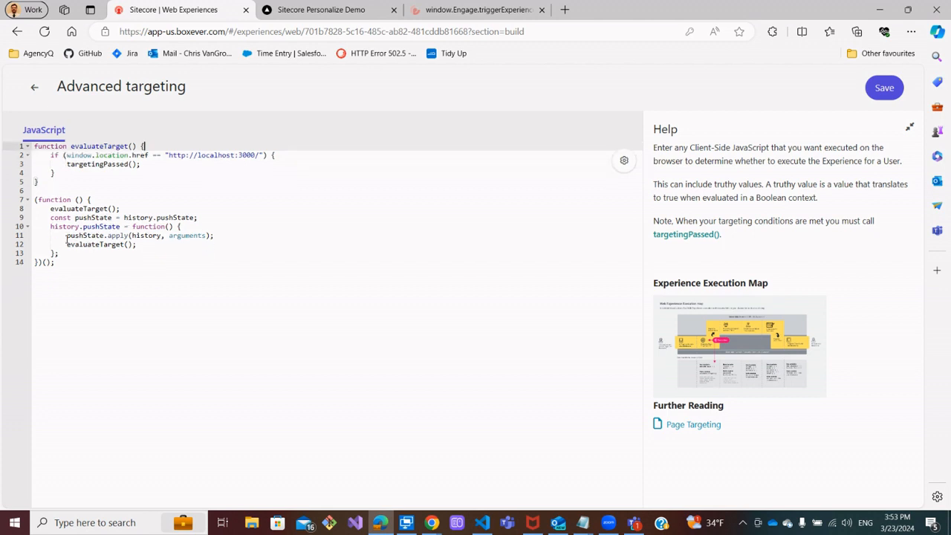
# Save the advanced targeting script and close the page targeting panel
pyautogui.moveTo(67, 248); pyautogui.dragTo(144, 245)
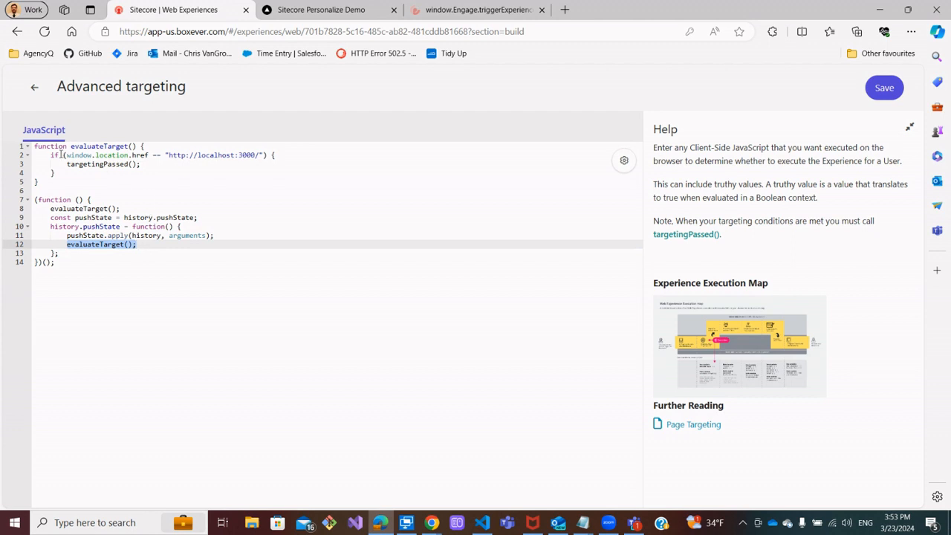
pyautogui.moveTo(51, 156); pyautogui.dragTo(265, 156)
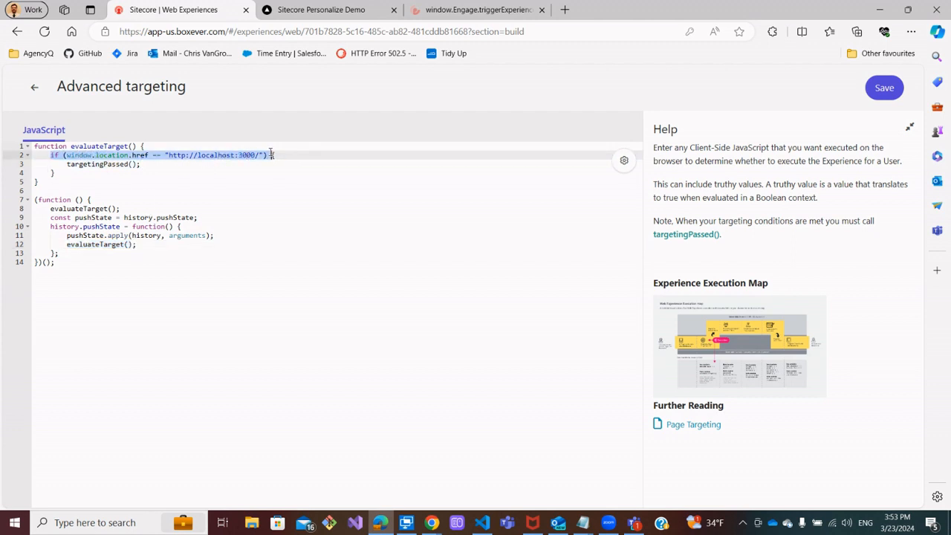
pyautogui.moveTo(252, 156); pyautogui.dragTo(271, 156)
pyautogui.moveTo(142, 164); pyautogui.dragTo(45, 161)
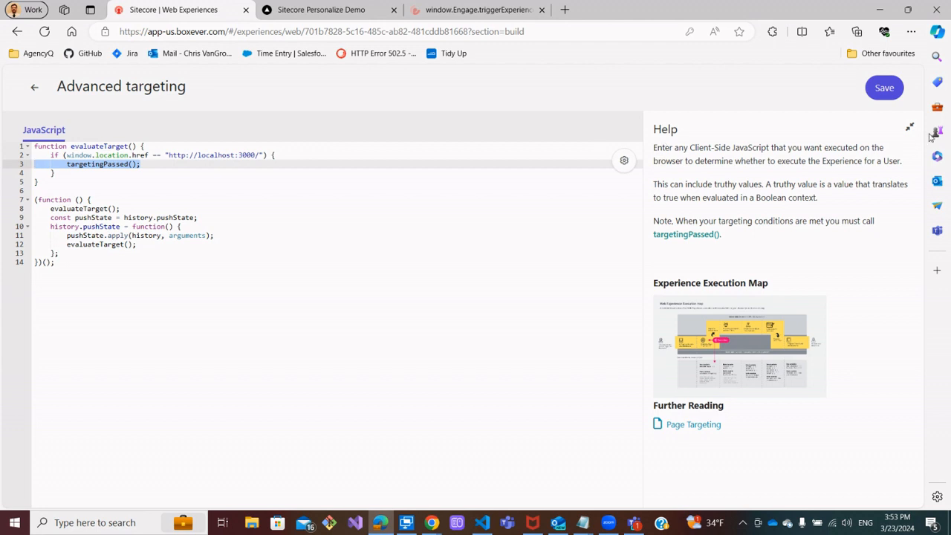
pyautogui.click(882, 90)
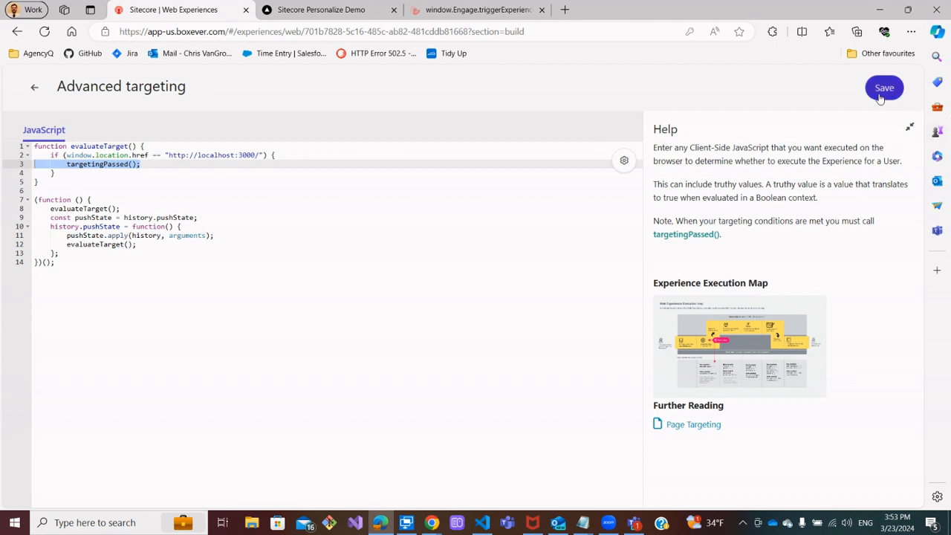
pyautogui.click(38, 89)
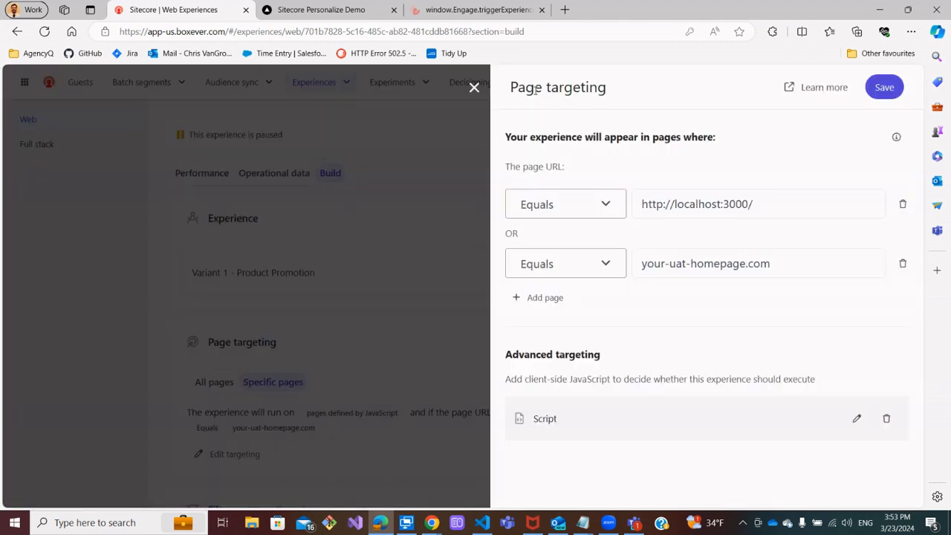
pyautogui.click(473, 89)
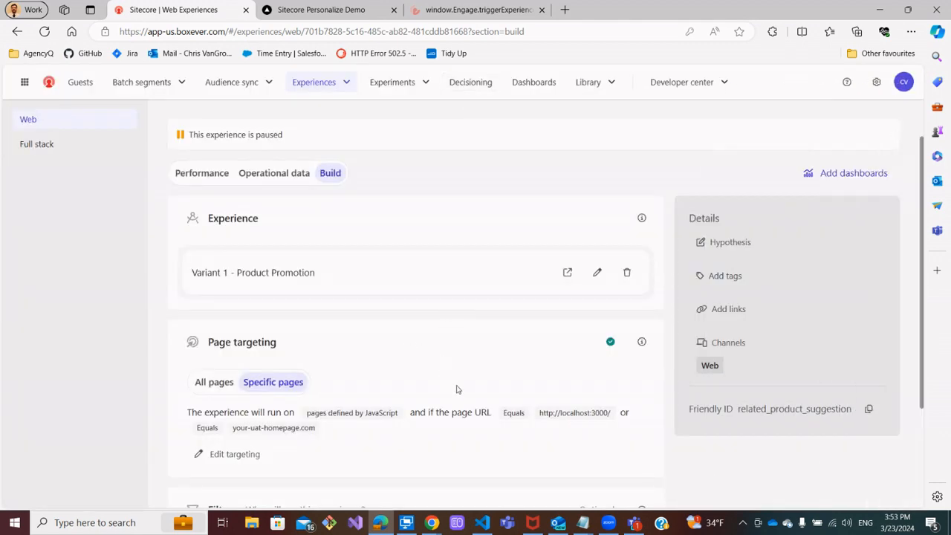
# Examine the window.Engage.triggerExperiences() example in the Sitecore documentation tab
pyautogui.click(482, 522)
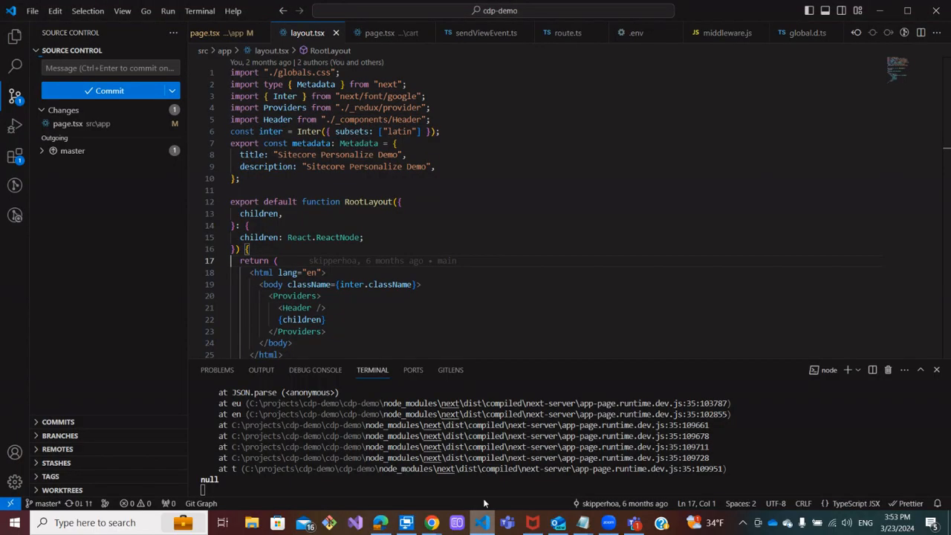
pyautogui.click(267, 248)
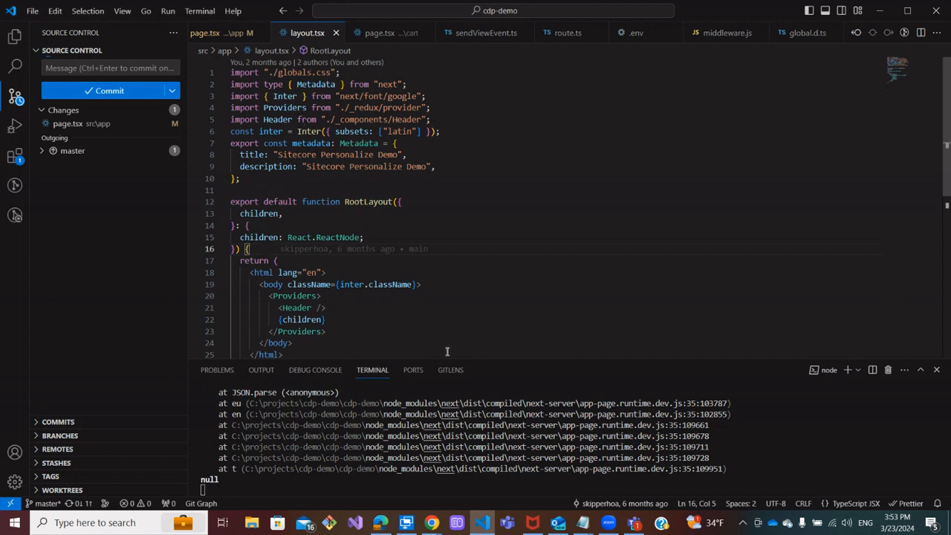
pyautogui.click(379, 523)
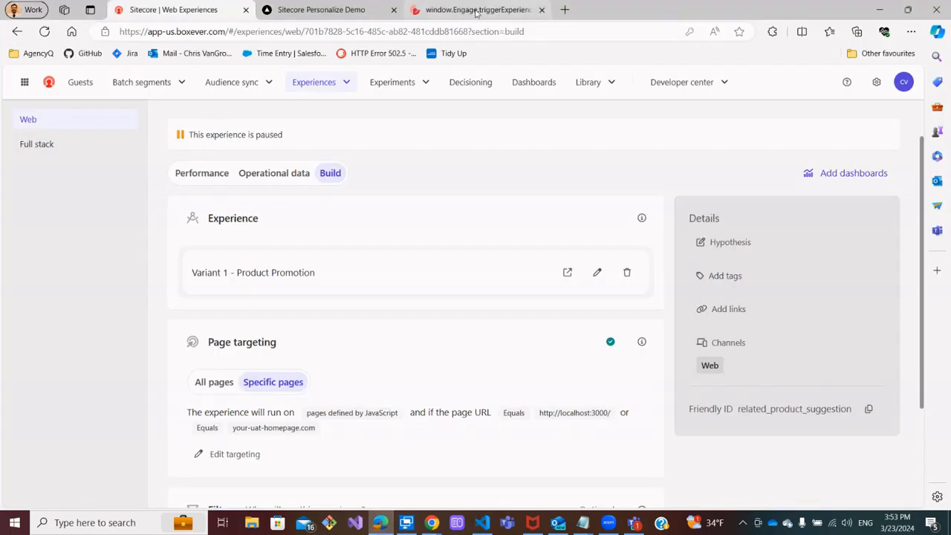
pyautogui.click(472, 10)
pyautogui.scroll(3, 438, 169)
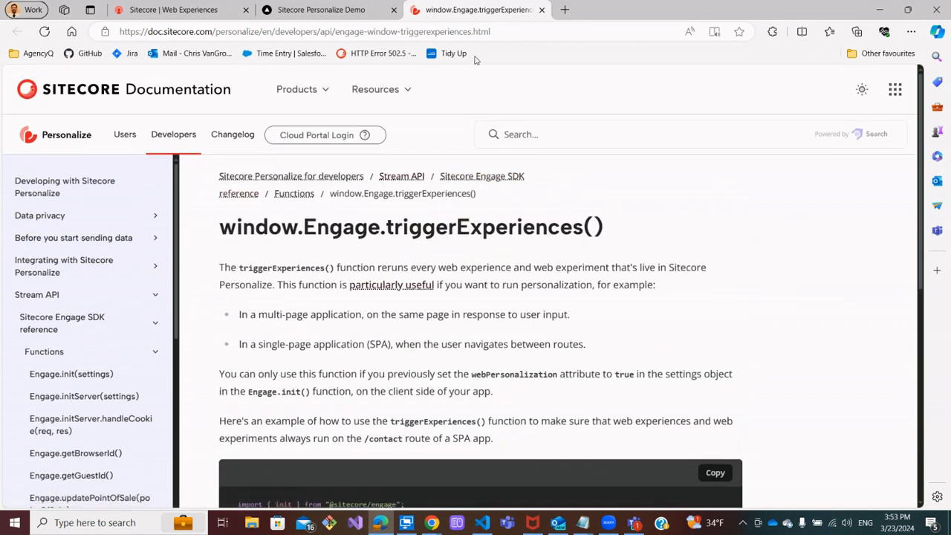
pyautogui.scroll(-3, 357, 306)
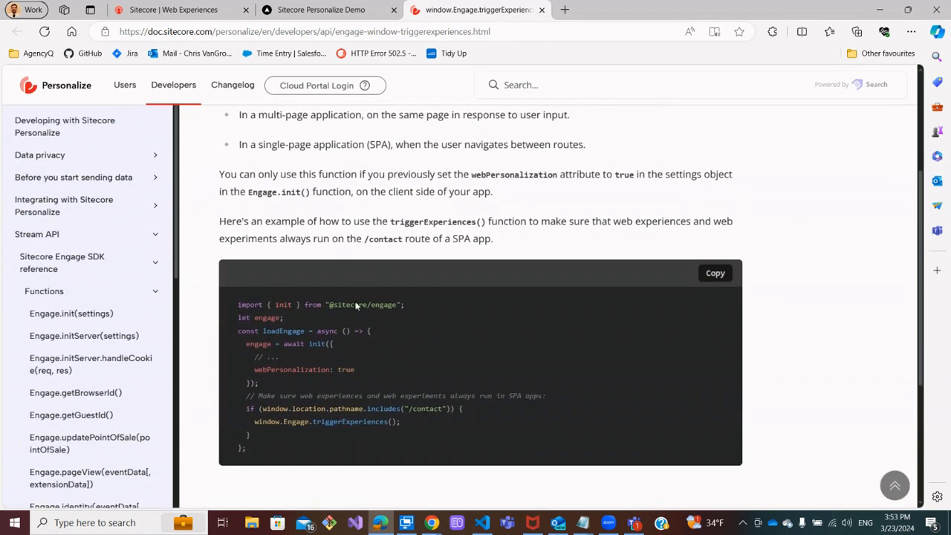
pyautogui.moveTo(257, 421)
pyautogui.mouseDown()
pyautogui.moveTo(400, 421)
pyautogui.moveTo(262, 419)
pyautogui.mouseUp()
pyautogui.click(398, 421)
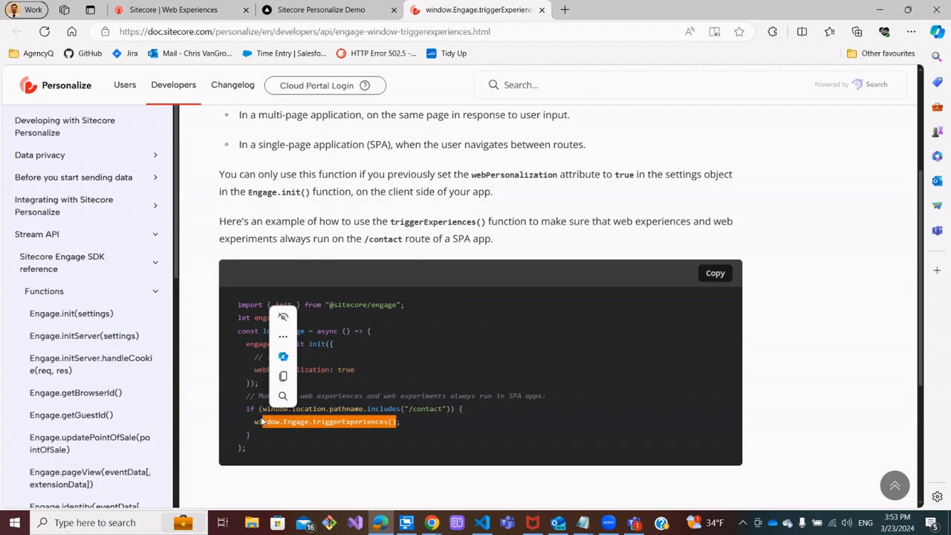
# In layout.tsx, add an import of useEffect from "react" below the Header import
pyautogui.click(482, 523)
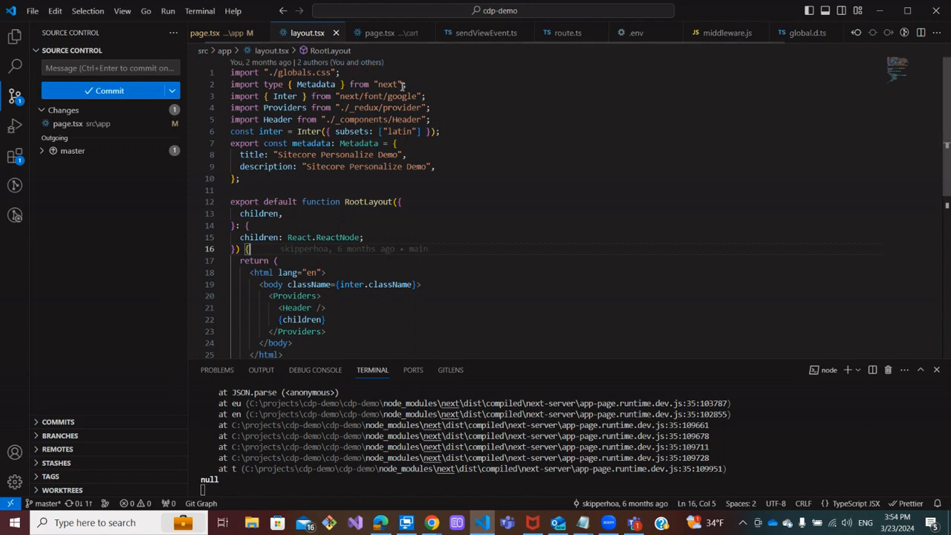
pyautogui.click(428, 119)
pyautogui.press('Return')
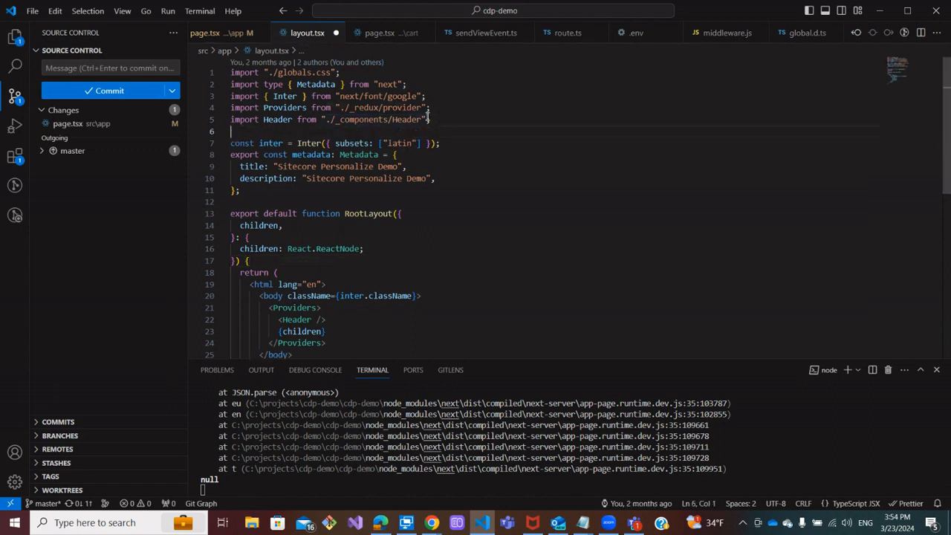
pyautogui.write('import { useEff')
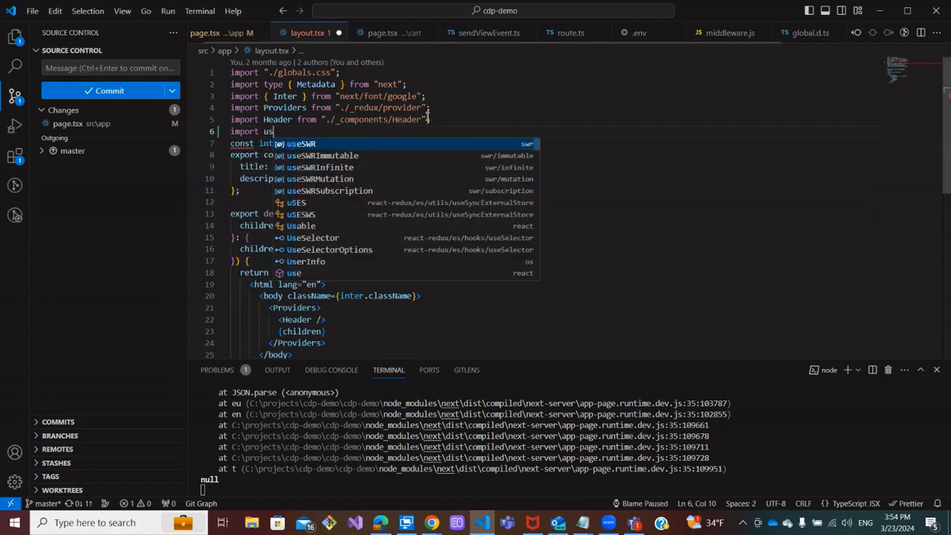
pyautogui.press('Return')
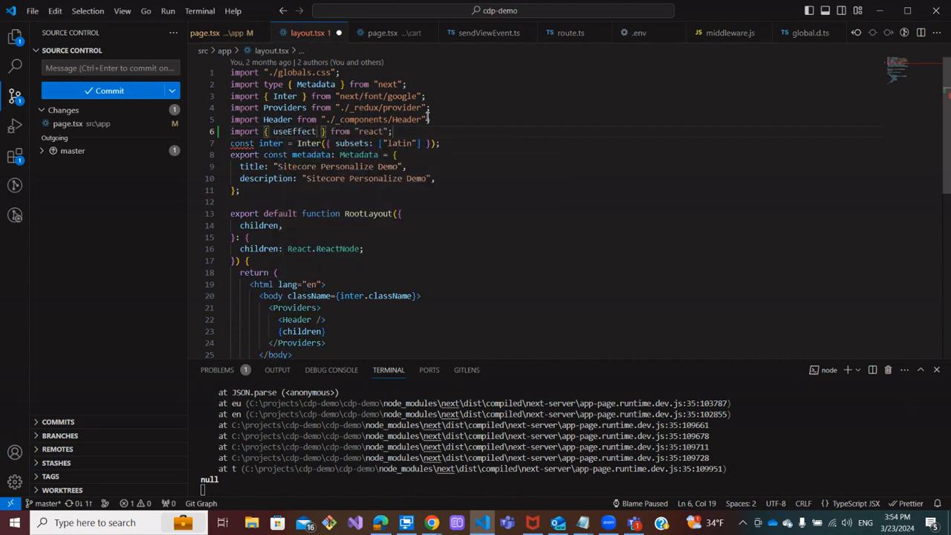
pyautogui.click(435, 131)
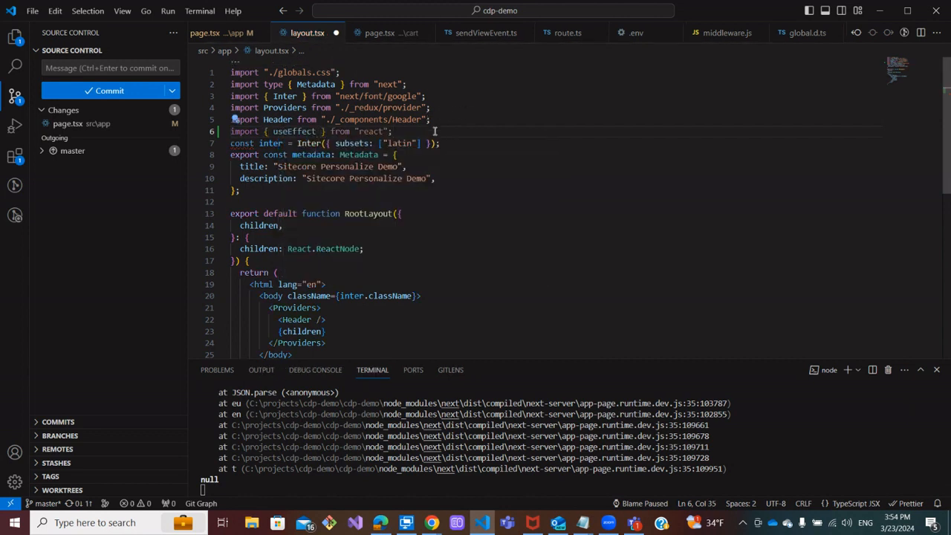
# Add an import of useRouter from "next/router" on the next line
pyautogui.press('Return')
pyautogui.write('import ')
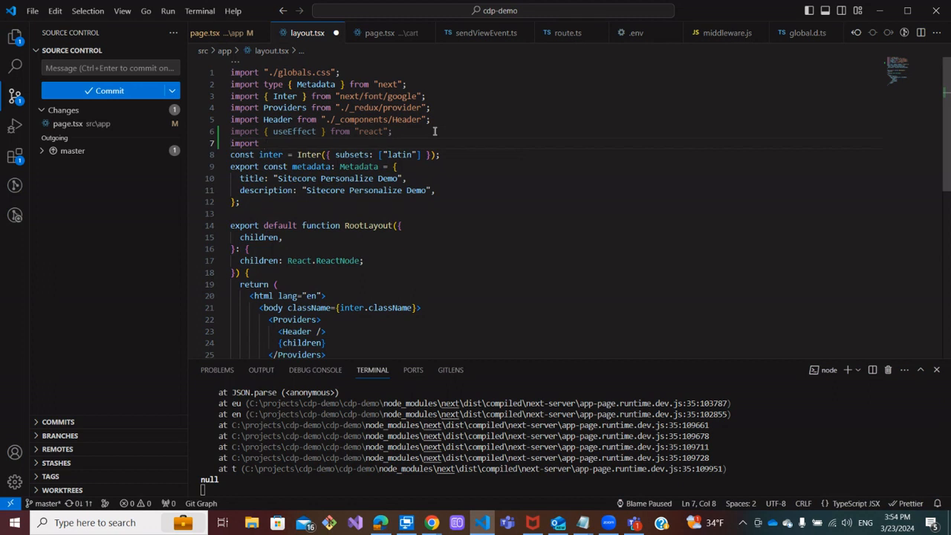
pyautogui.write('{ useRoute')
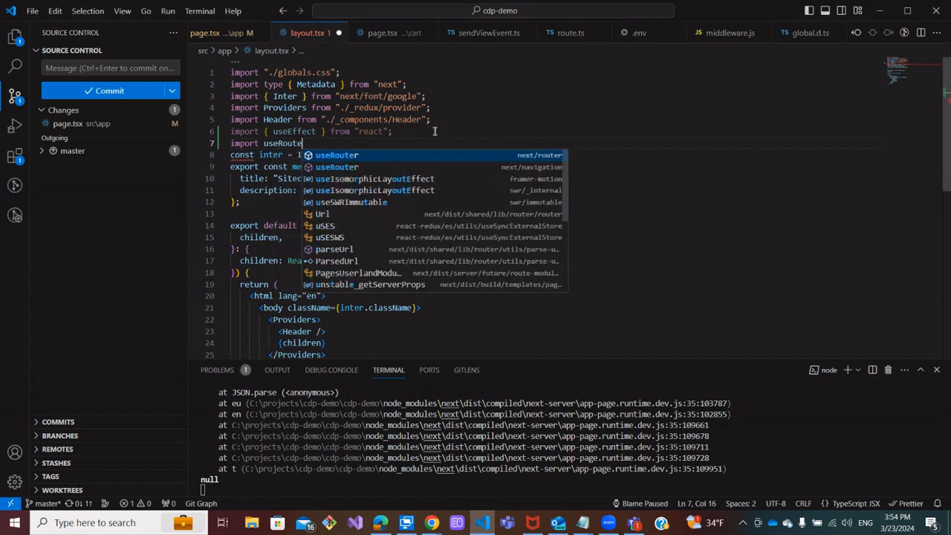
pyautogui.write('r')
pyautogui.press('Return')
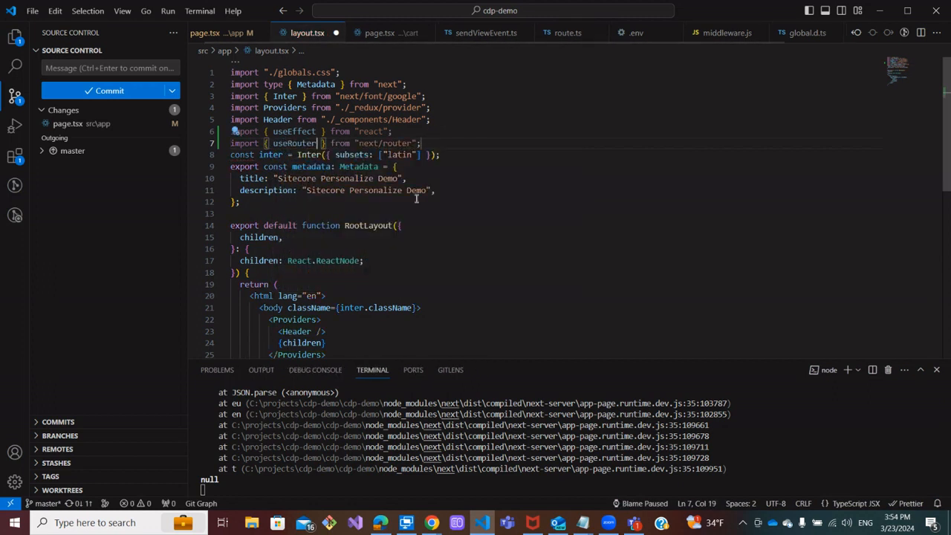
# Add an empty useEffect(() => { }) hook at the start of the RootLayout function body
pyautogui.click(275, 273)
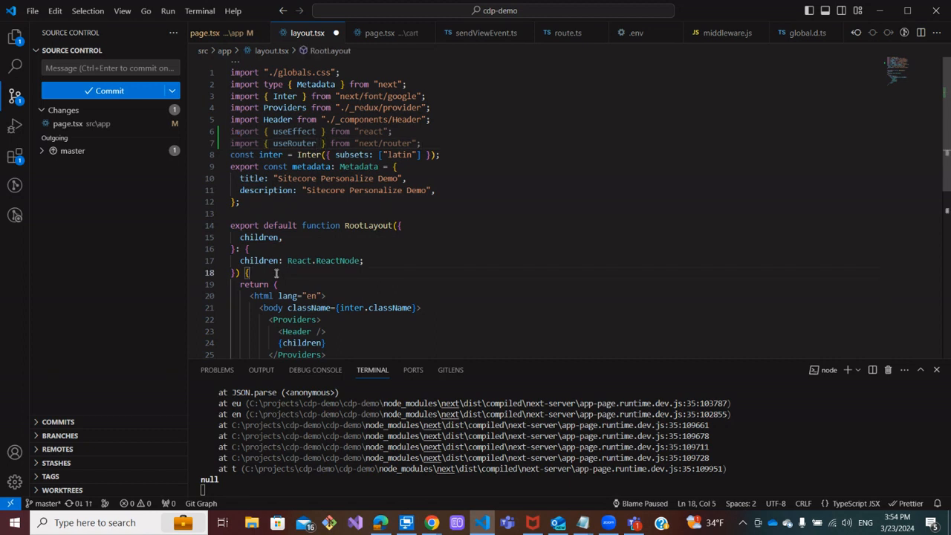
pyautogui.press('Return')
pyautogui.press('Return')
pyautogui.write('useEffect(')
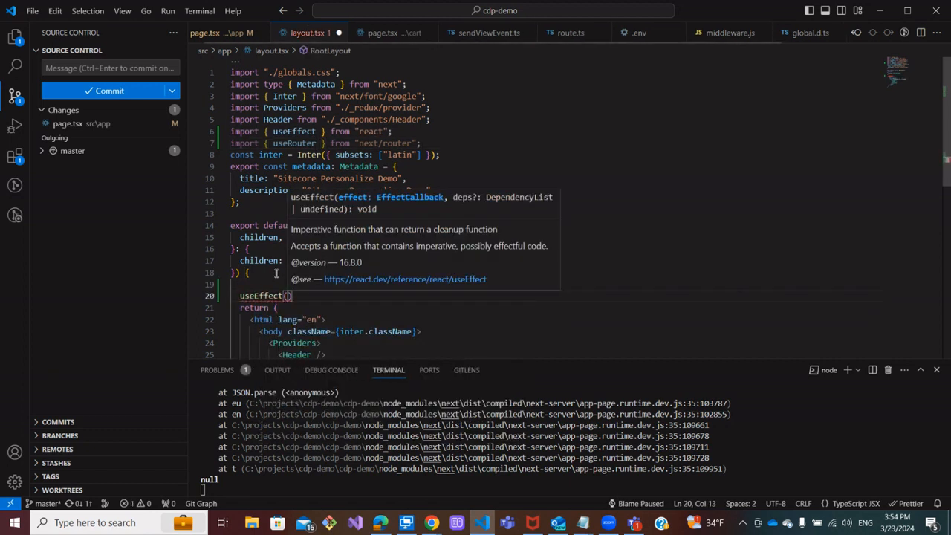
pyautogui.write('()=')
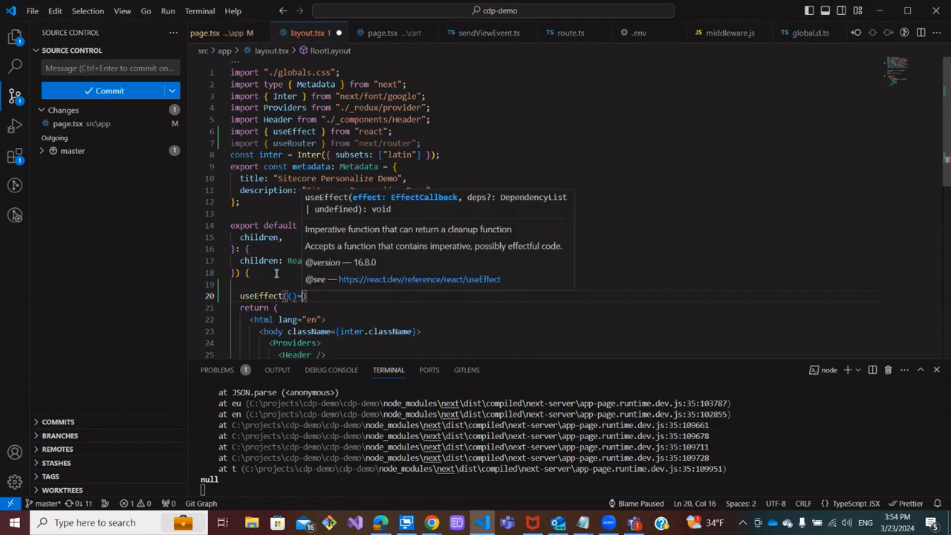
pyautogui.write('>{')
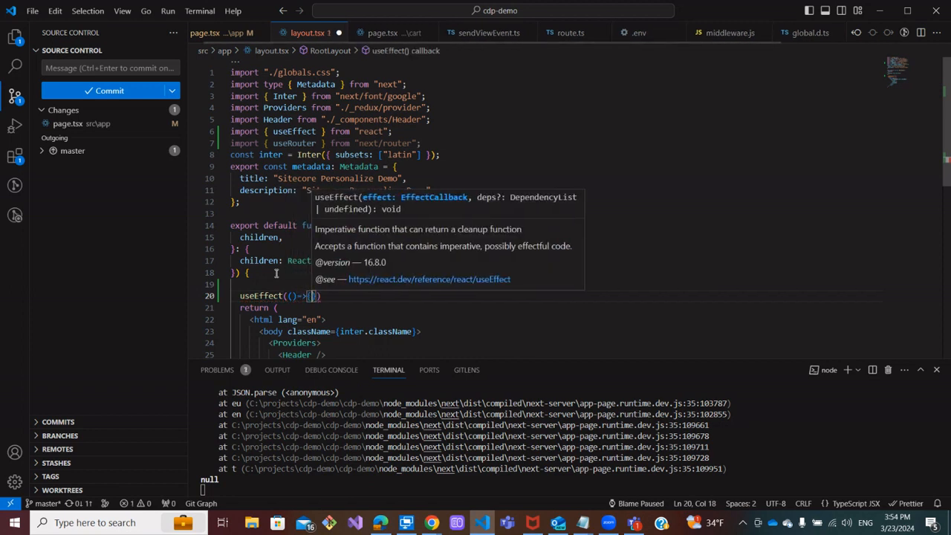
pyautogui.press('Return')
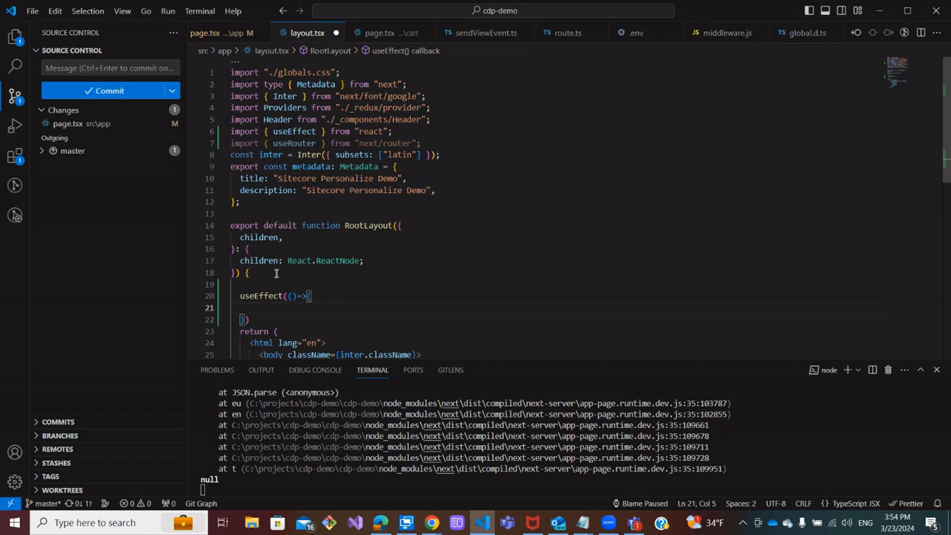
# Declare const router = useRouter() on a new line above the useEffect hook in RootLayout
pyautogui.click(272, 275)
pyautogui.press('Return')
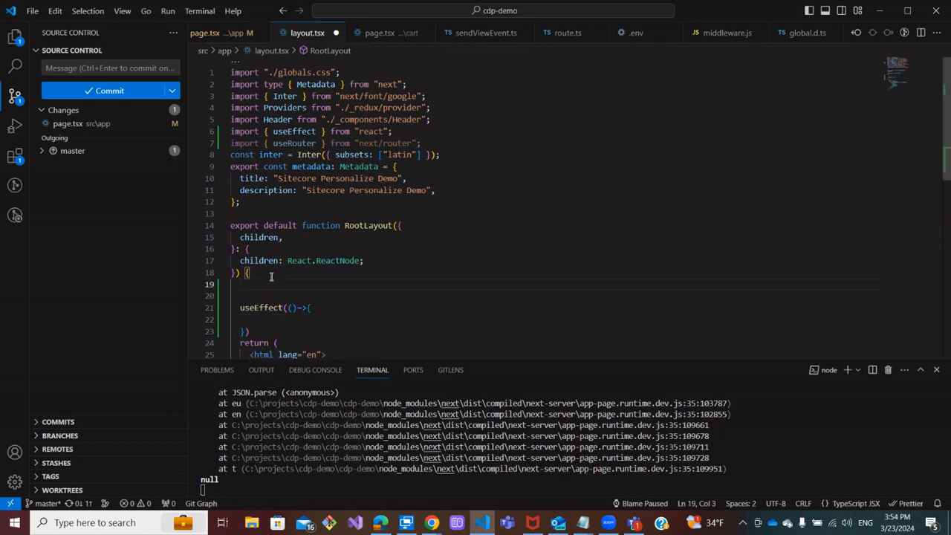
pyautogui.press('Return')
pyautogui.write('const ')
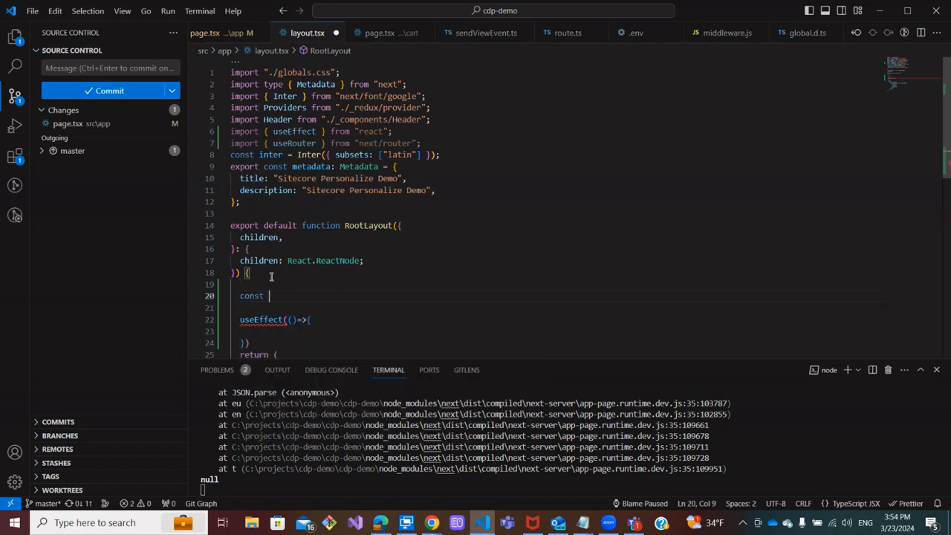
pyautogui.write('router =')
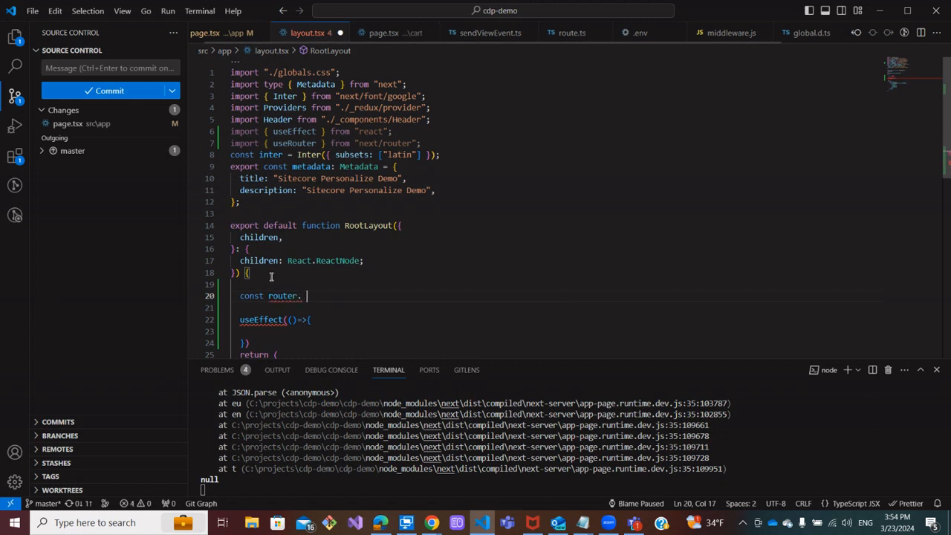
pyautogui.write(' useROuter')
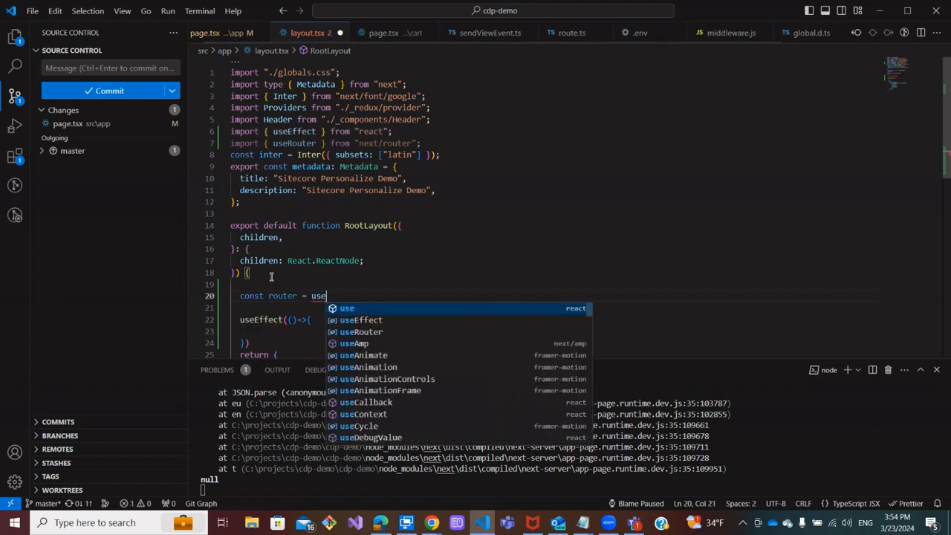
pyautogui.press('BackSpace')
pyautogui.press('BackSpace')
pyautogui.press('BackSpace')
pyautogui.press('BackSpace')
pyautogui.press('BackSpace')
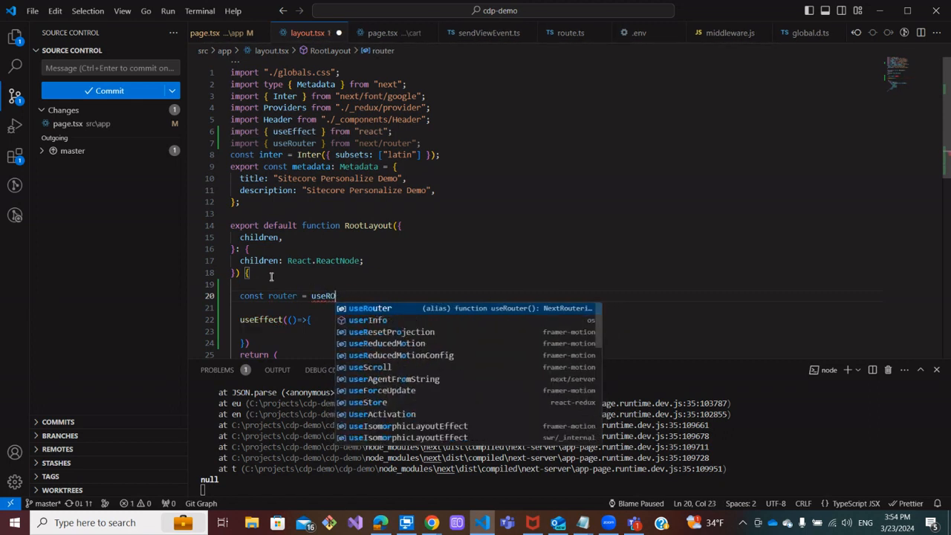
pyautogui.write('outer')
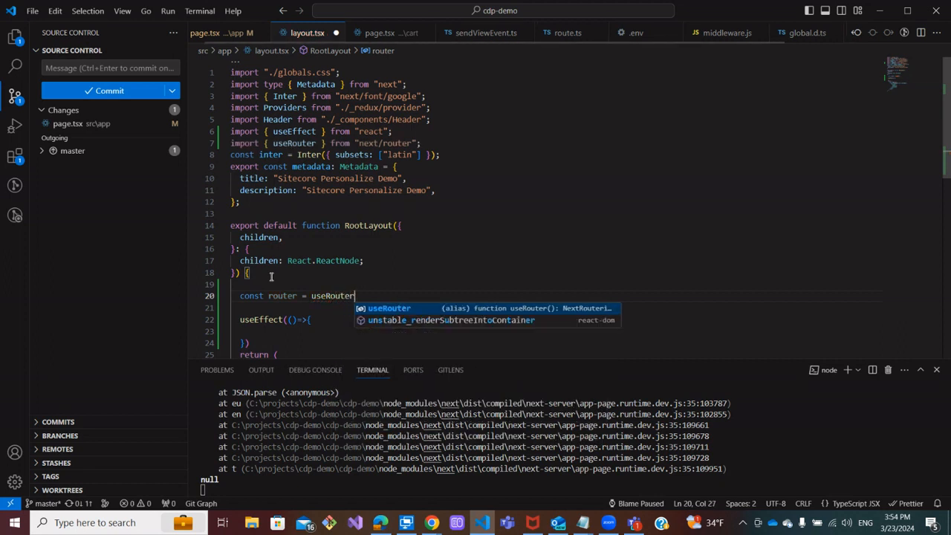
pyautogui.write('(')
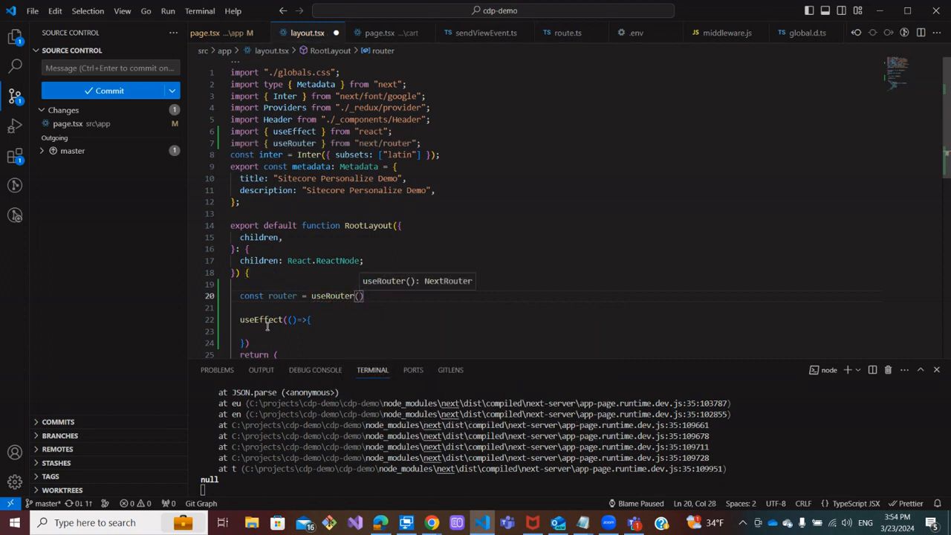
# Add [router.asPath] as the dependency array of the useEffect hook
pyautogui.scroll(-1, 267, 325)
pyautogui.click(248, 310)
pyautogui.scroll(-1, 312, 250)
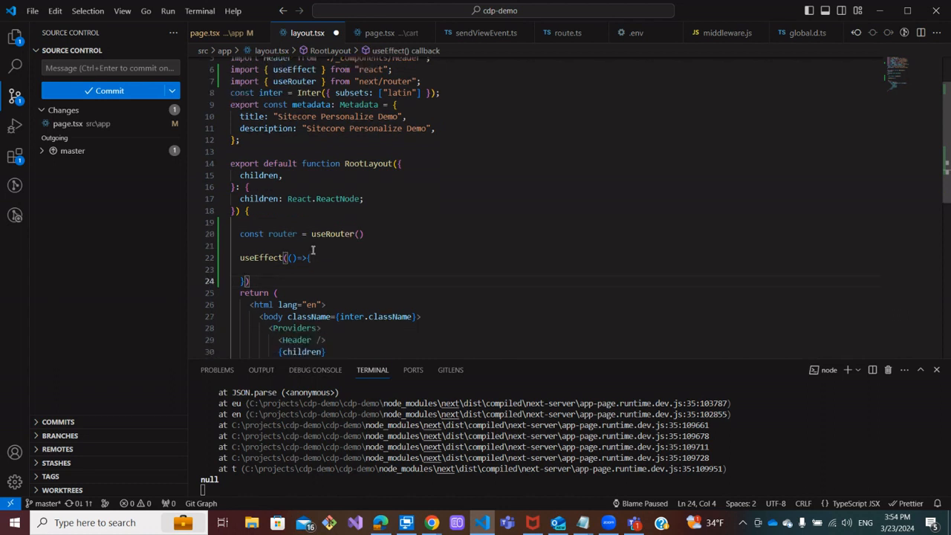
pyautogui.write(',[a')
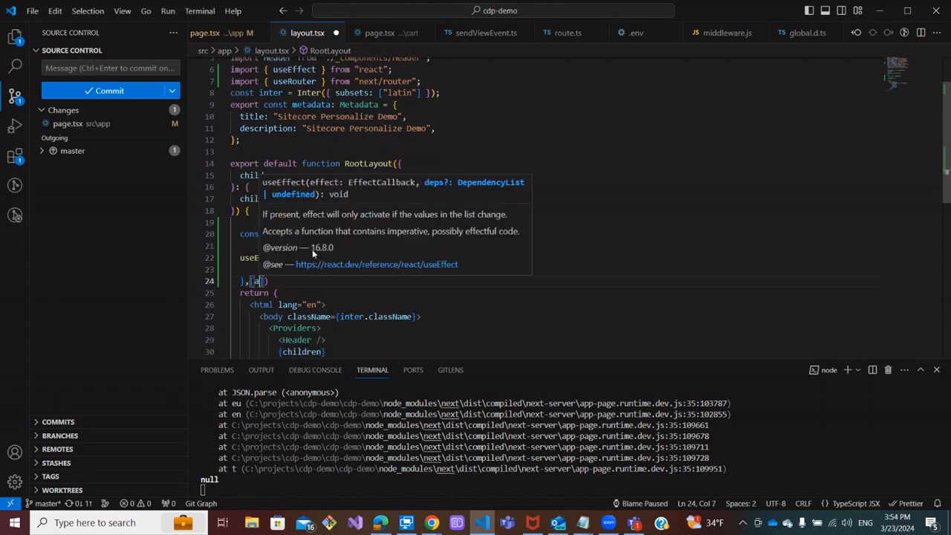
pyautogui.press('BackSpace')
pyautogui.write('router')
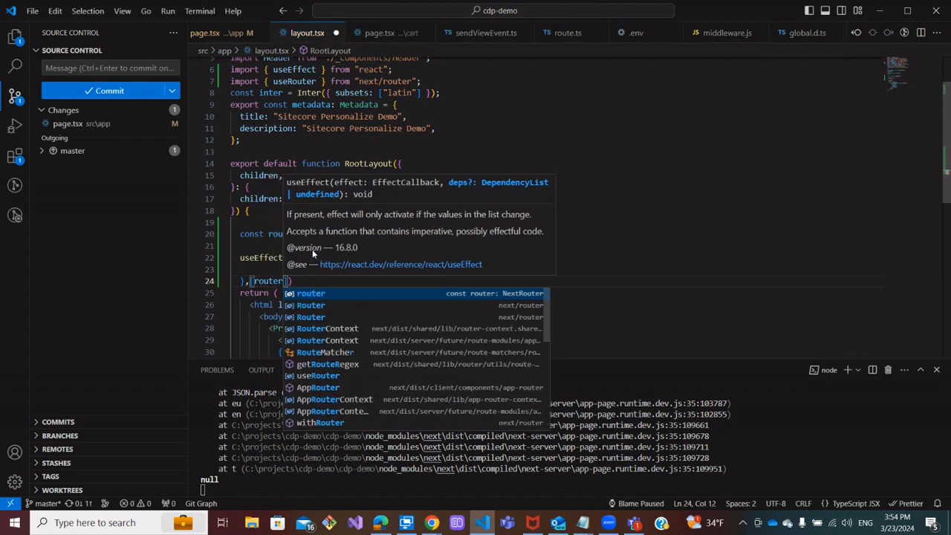
pyautogui.write('.as')
pyautogui.press('Tab')
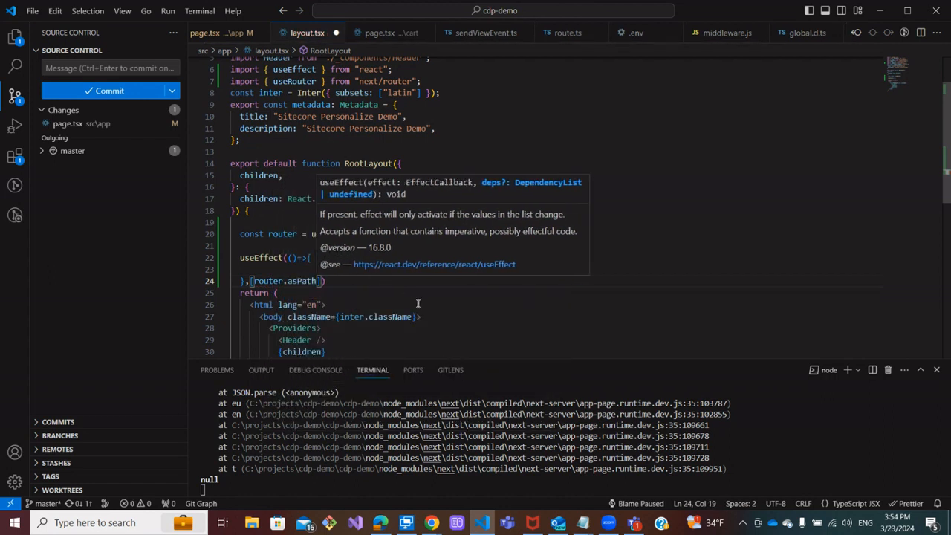
# Copy the window.Engage.triggerExperiences(); line from the documentation example and paste it into the useEffect callback
pyautogui.click(379, 522)
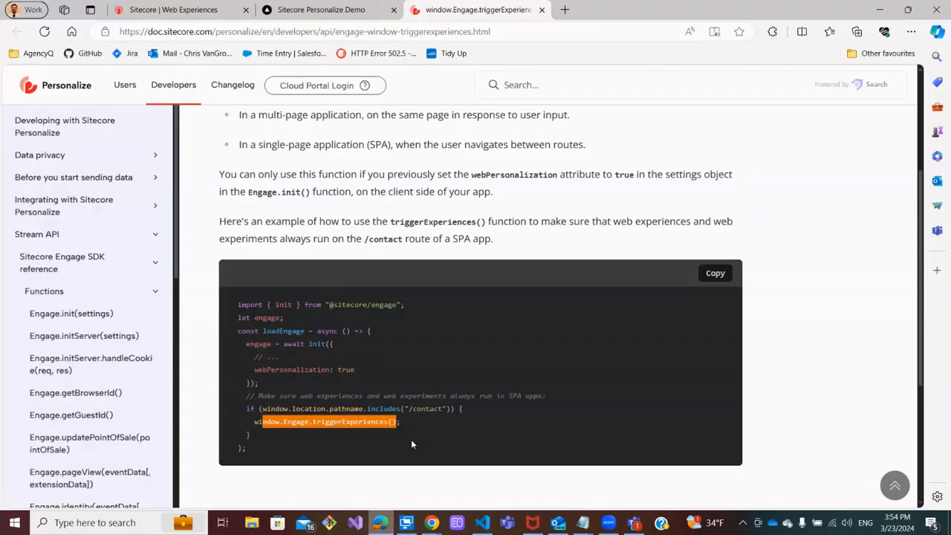
pyautogui.moveTo(436, 418); pyautogui.dragTo(251, 422)
pyautogui.hotkey('ctrl', 'c')
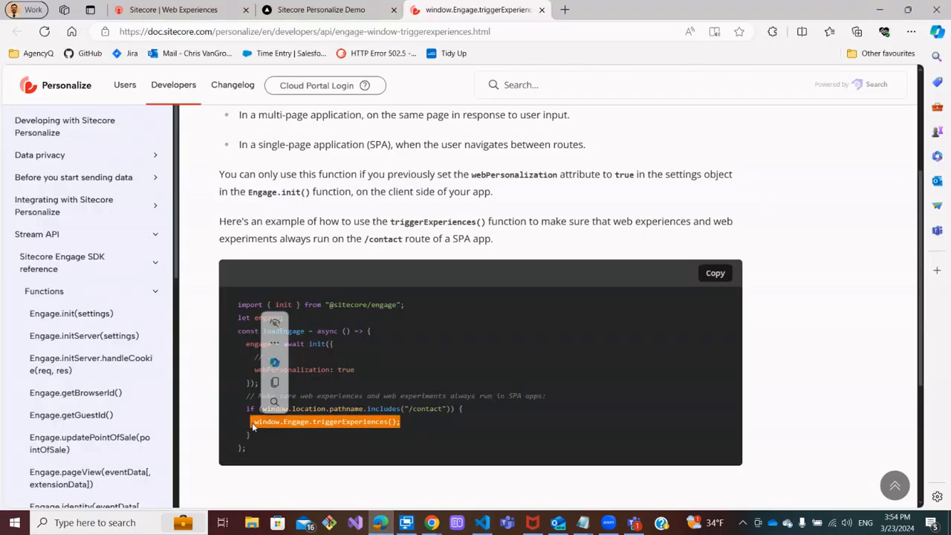
pyautogui.click(878, 12)
pyautogui.click(275, 268)
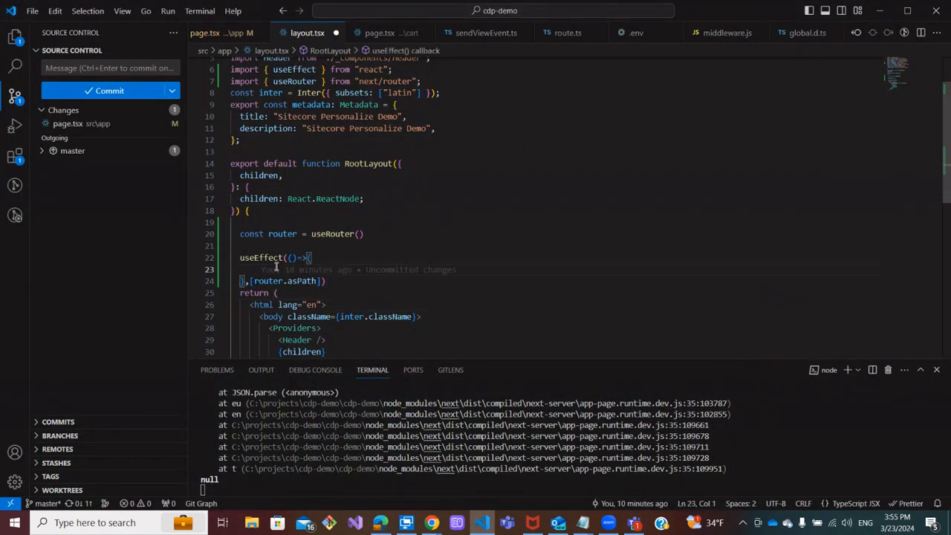
pyautogui.hotkey('ctrl', 'v')
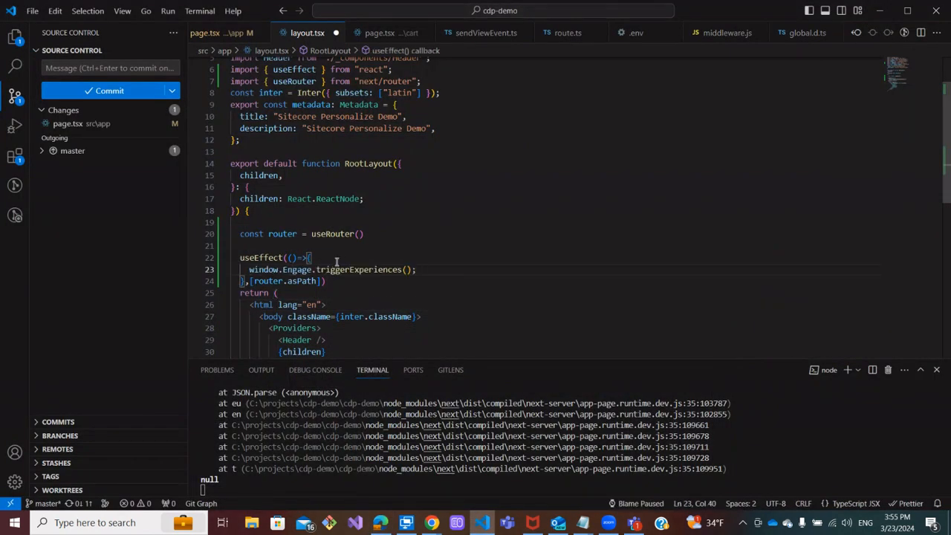
# Add an if (typeof window.location !== "undefined") { } block at the start of the useEffect callback
pyautogui.click(332, 259)
pyautogui.press('Return')
pyautogui.write('if')
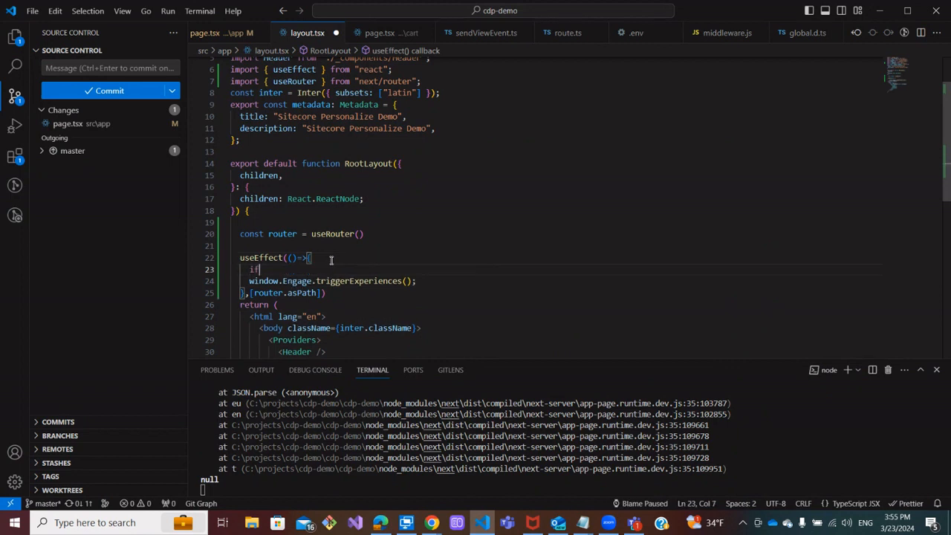
pyautogui.write('(typ')
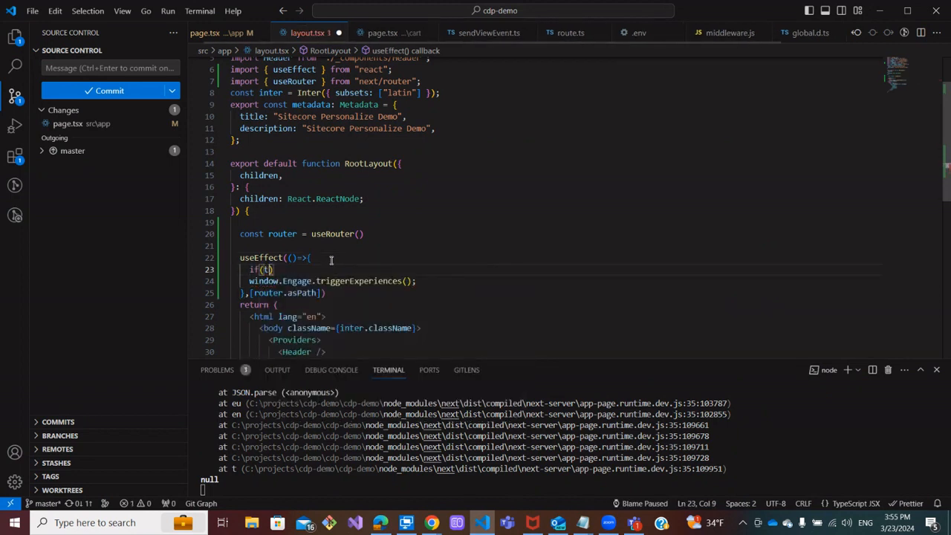
pyautogui.write('eof ')
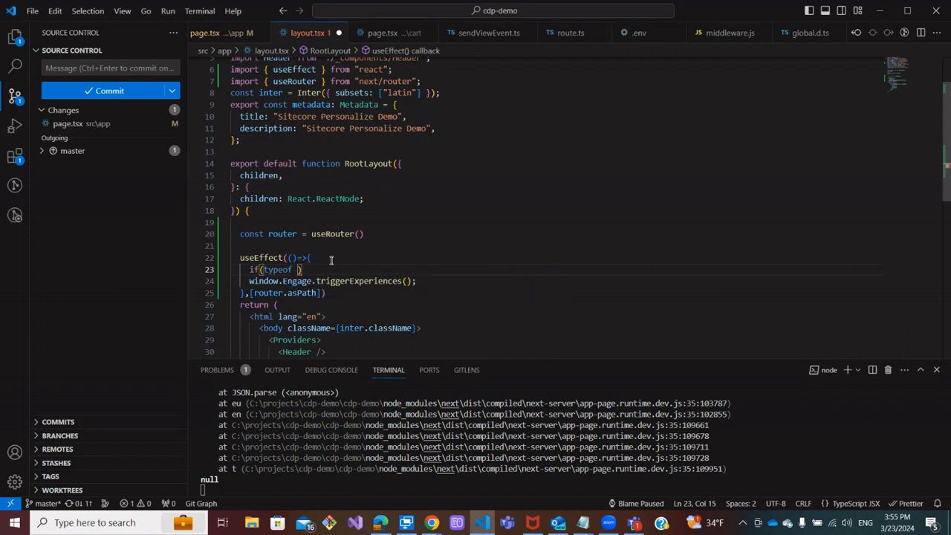
pyautogui.write('window.')
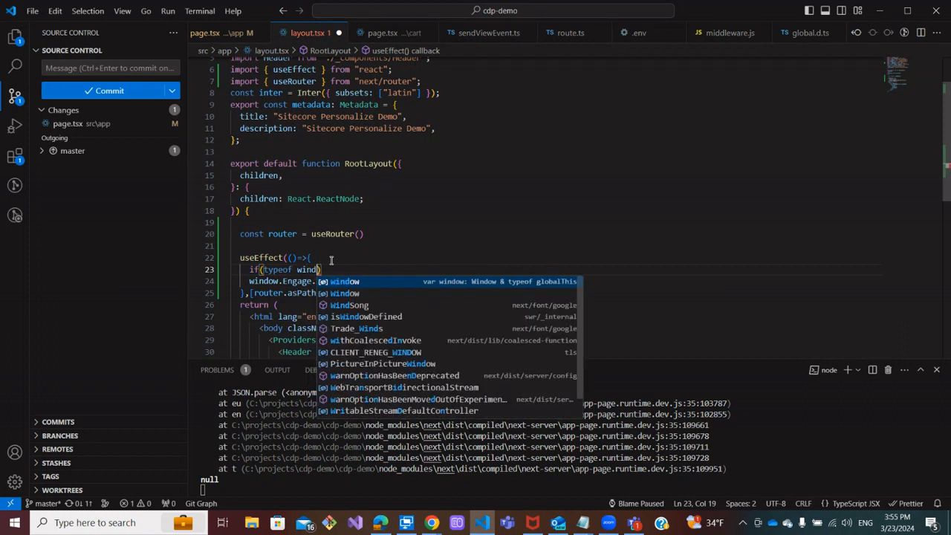
pyautogui.write('location !')
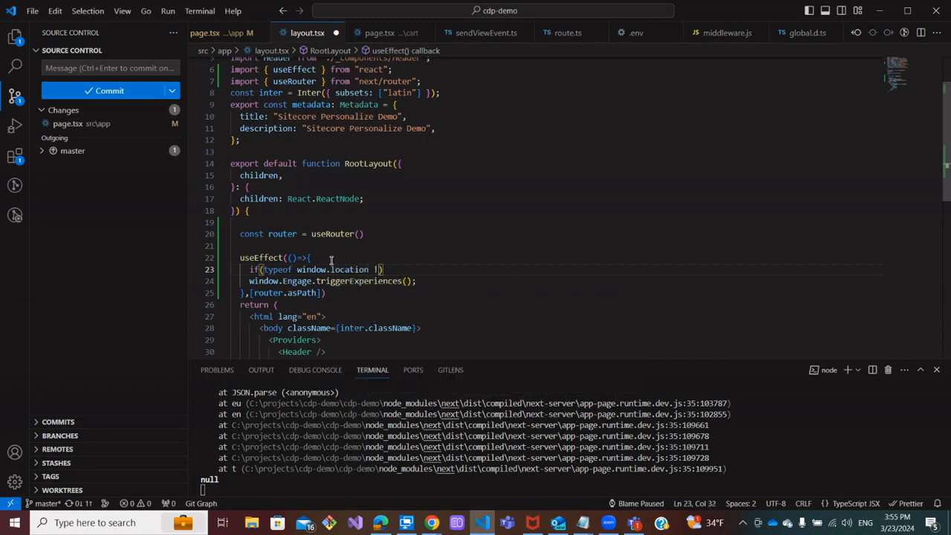
pyautogui.write('== "un')
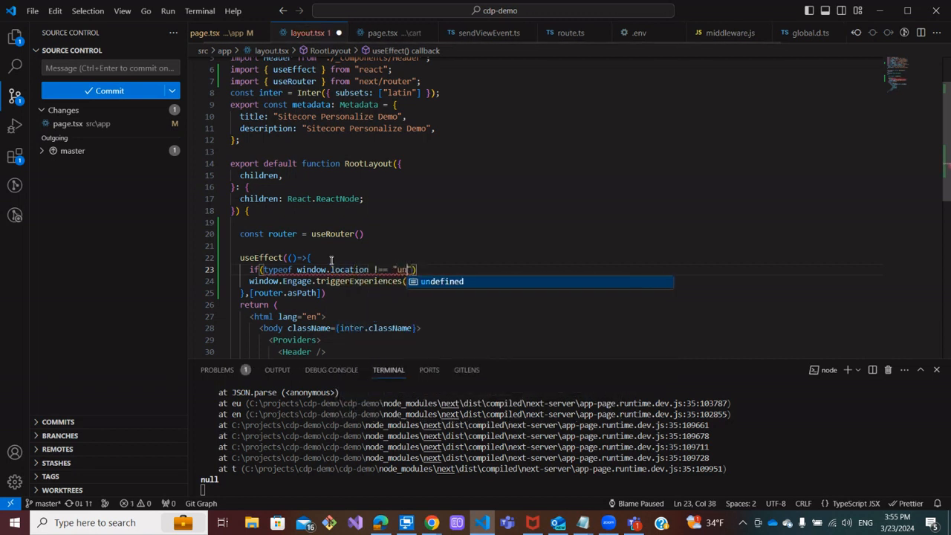
pyautogui.write('defined')
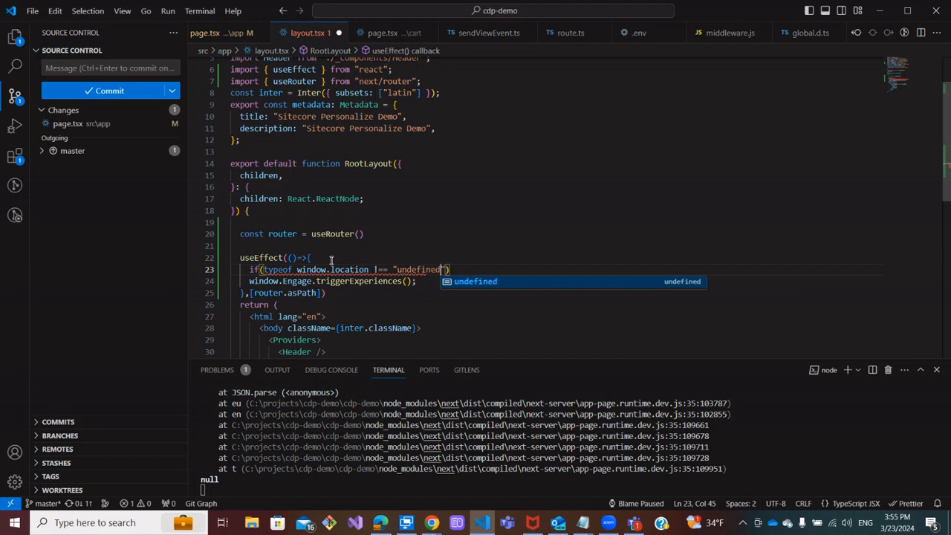
pyautogui.write('"){')
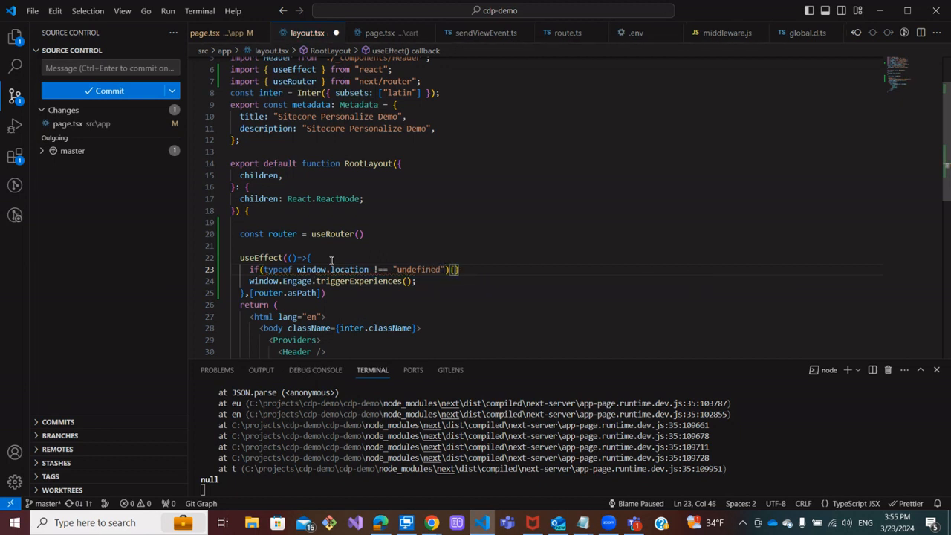
pyautogui.press('Return')
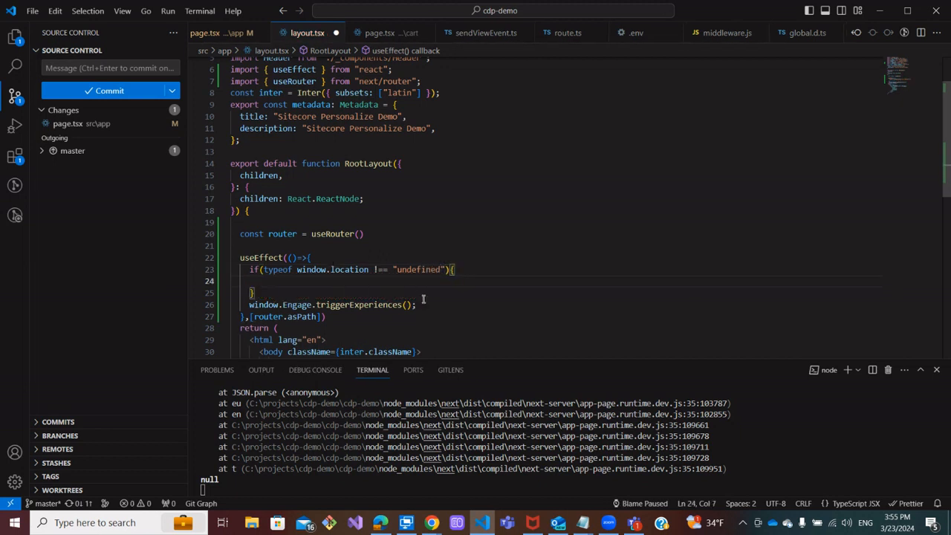
# Move the window.Engage.triggerExperiences(); call inside the if block and remove the leftover blank line
pyautogui.moveTo(423, 299); pyautogui.dragTo(210, 307)
pyautogui.hotkey('ctrl', 'x')
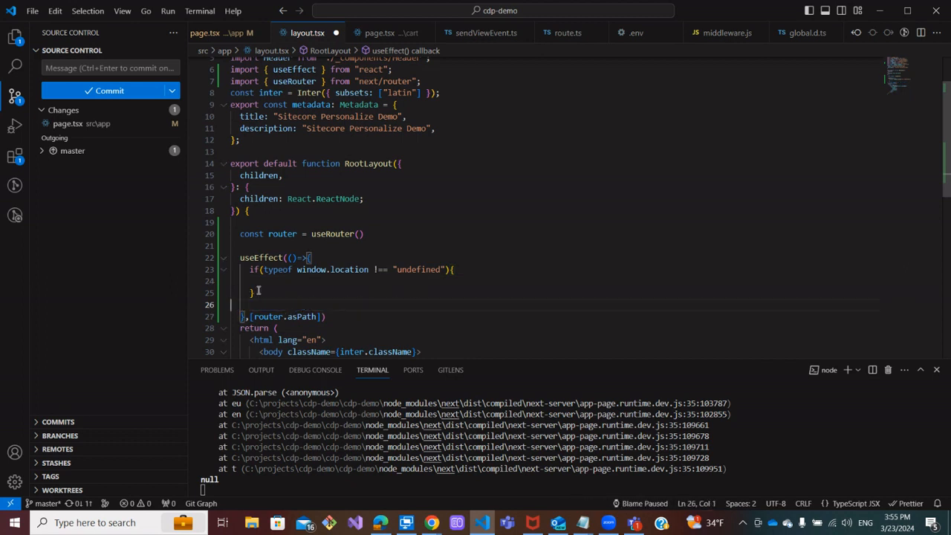
pyautogui.click(261, 281)
pyautogui.hotkey('ctrl', 'v')
pyautogui.click(261, 303)
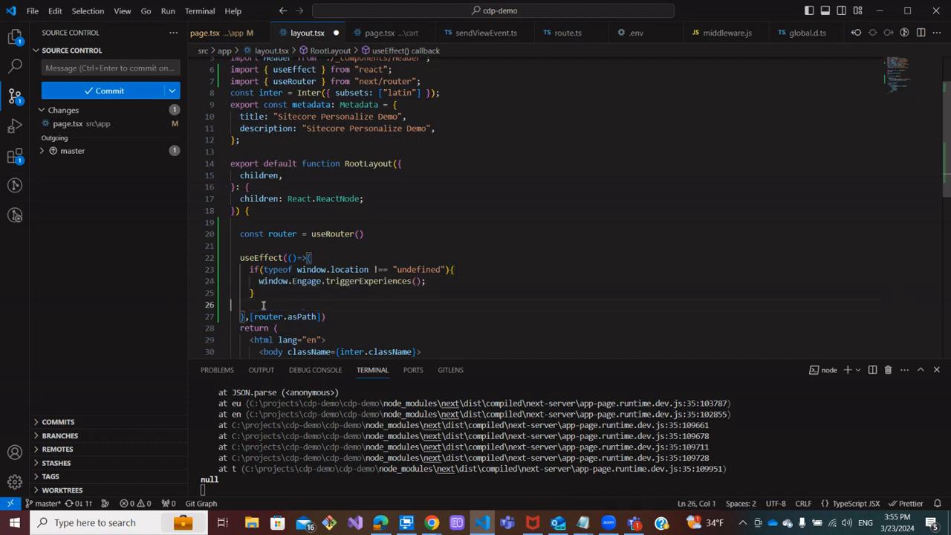
pyautogui.press('BackSpace')
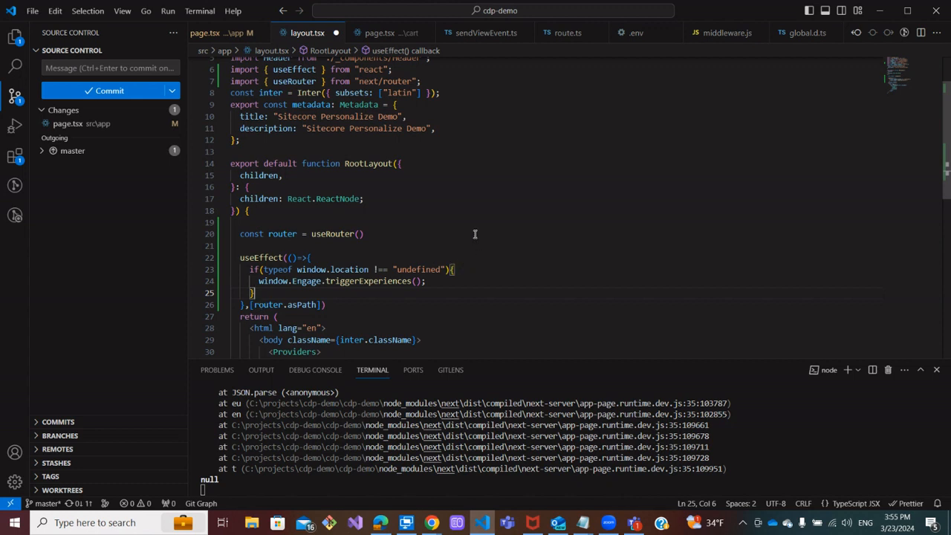
# Start the Related Product Suggestion web experience in Sitecore Personalize
pyautogui.click(380, 522)
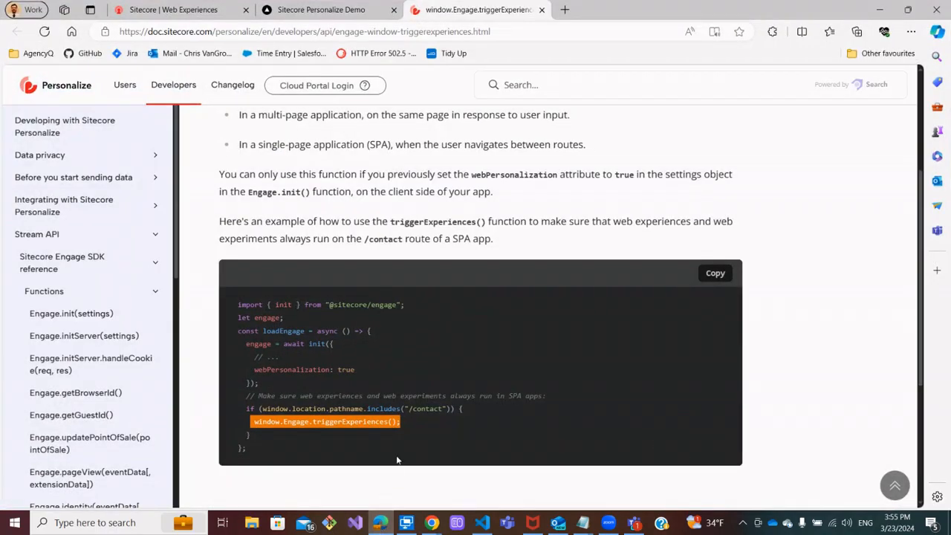
pyautogui.click(330, 10)
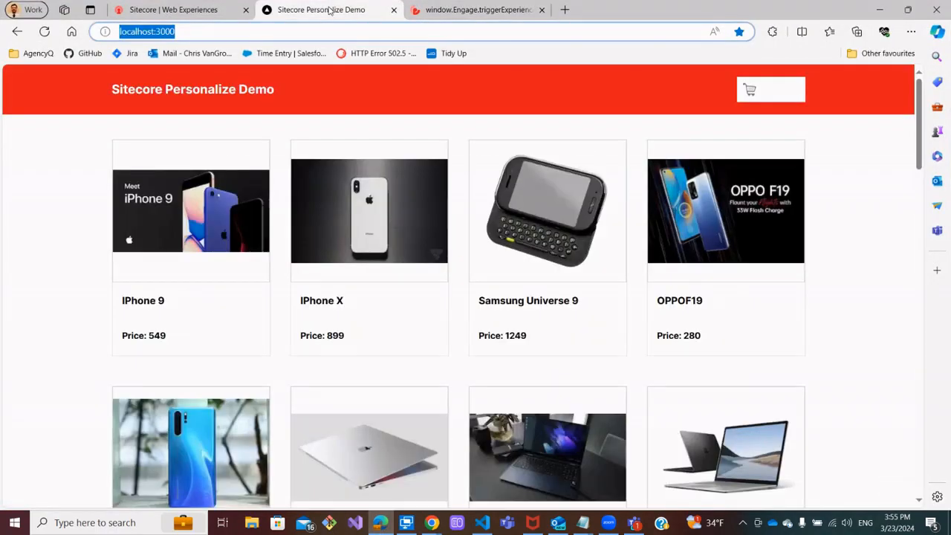
pyautogui.click(210, 11)
pyautogui.scroll(1, 520, 171)
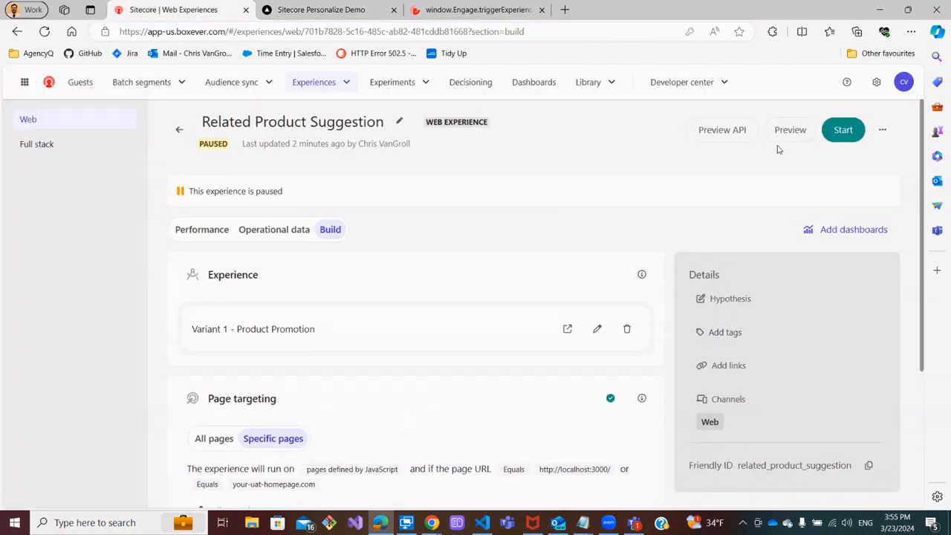
pyautogui.click(842, 130)
pyautogui.click(881, 89)
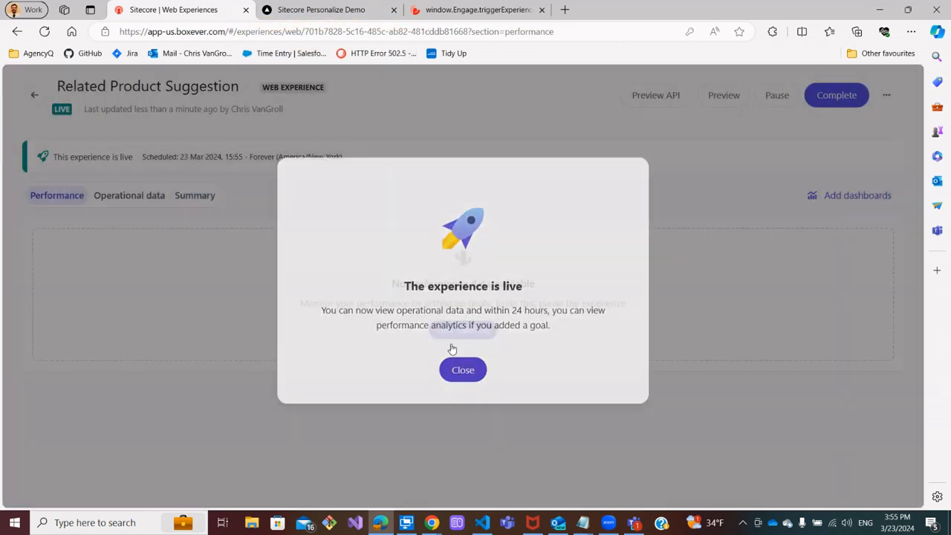
pyautogui.click(463, 375)
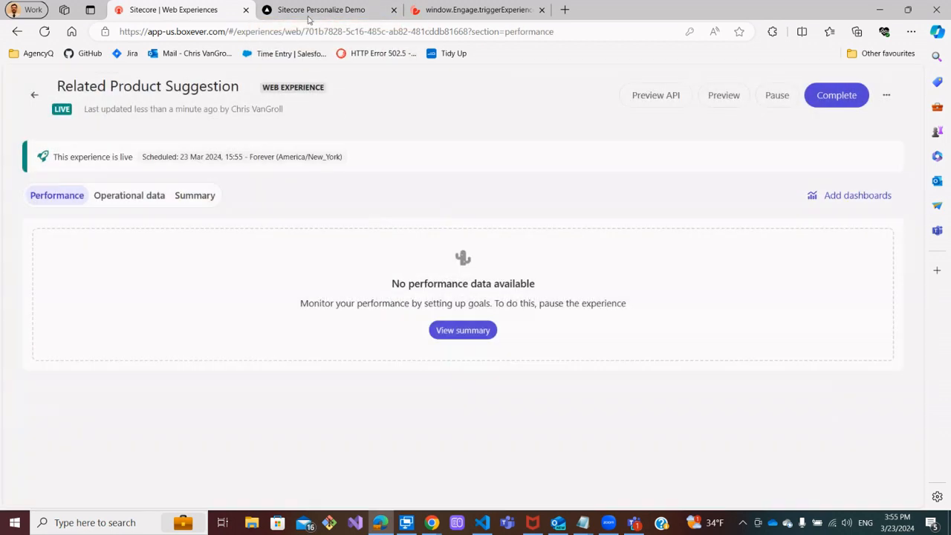
# Reload the demo store, open a product page and return home to check the personalized banner across route changes
pyautogui.click(321, 9)
pyautogui.click(44, 31)
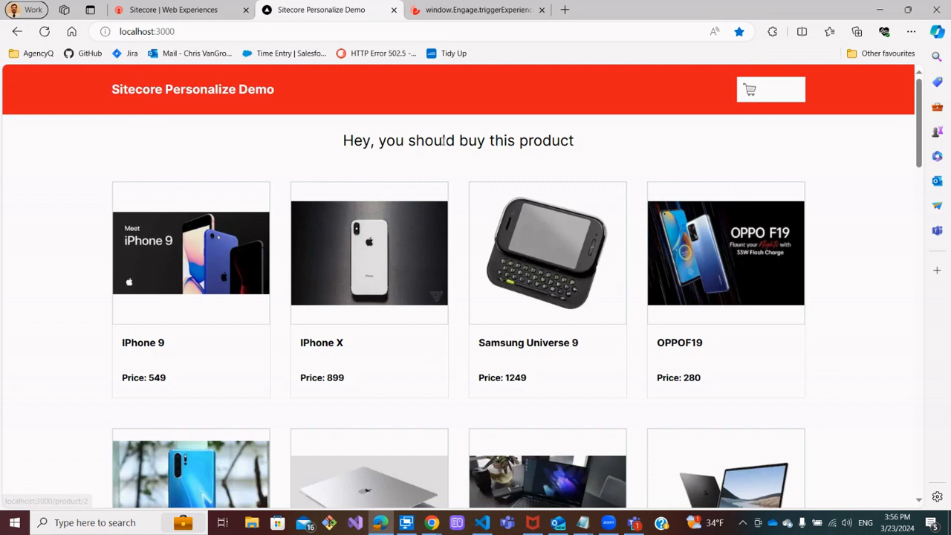
pyautogui.moveTo(334, 144); pyautogui.dragTo(574, 140)
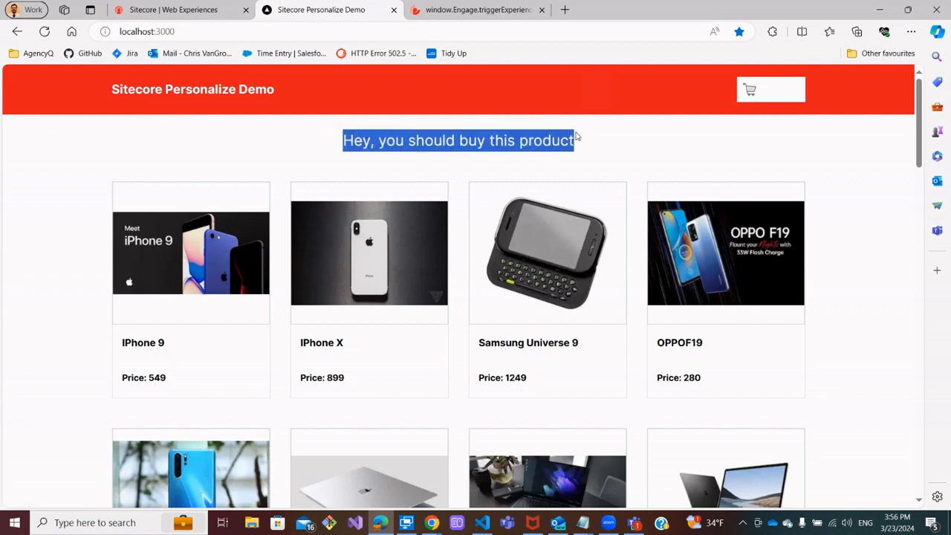
pyautogui.click(564, 260)
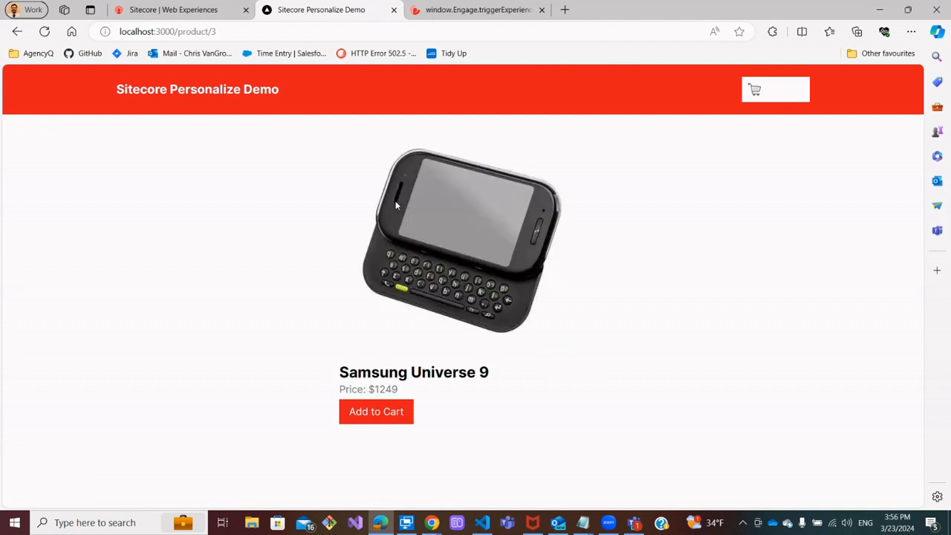
pyautogui.click(214, 96)
pyautogui.moveTo(343, 140); pyautogui.dragTo(617, 146)
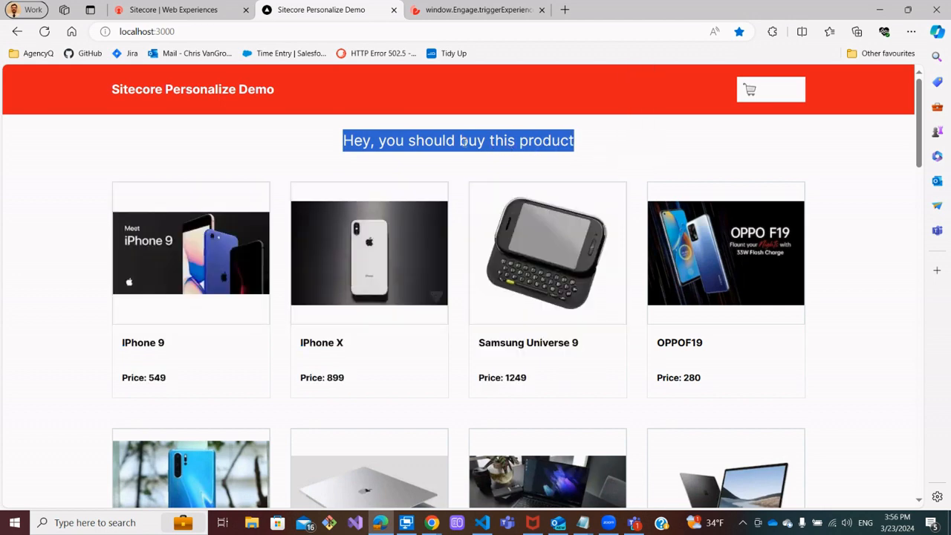
pyautogui.click(333, 142)
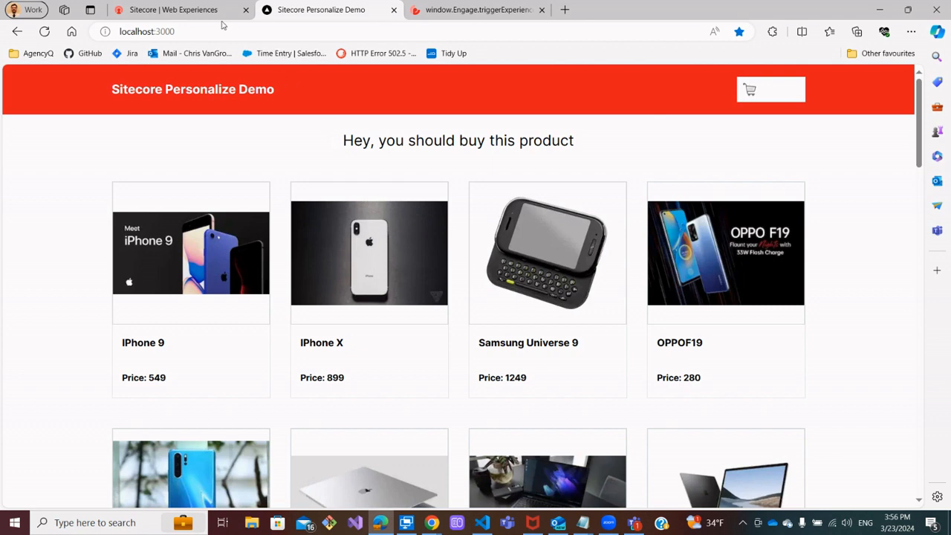
# Go back from the experience to the web experiences list in Sitecore Personalize
pyautogui.click(191, 13)
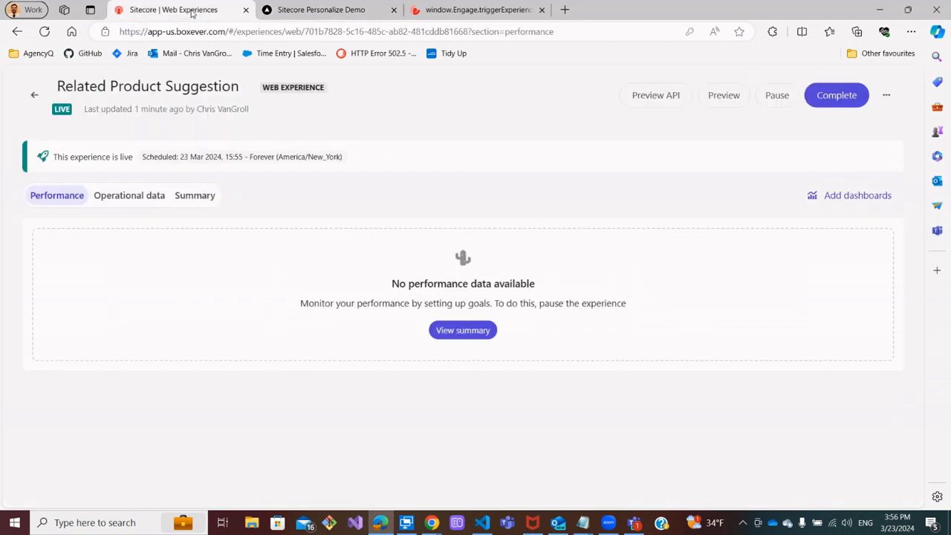
pyautogui.click(34, 97)
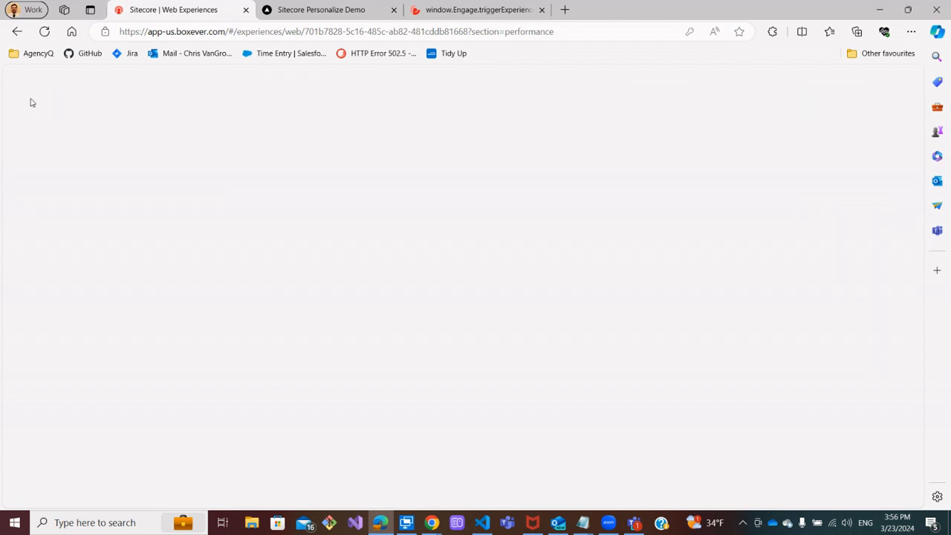